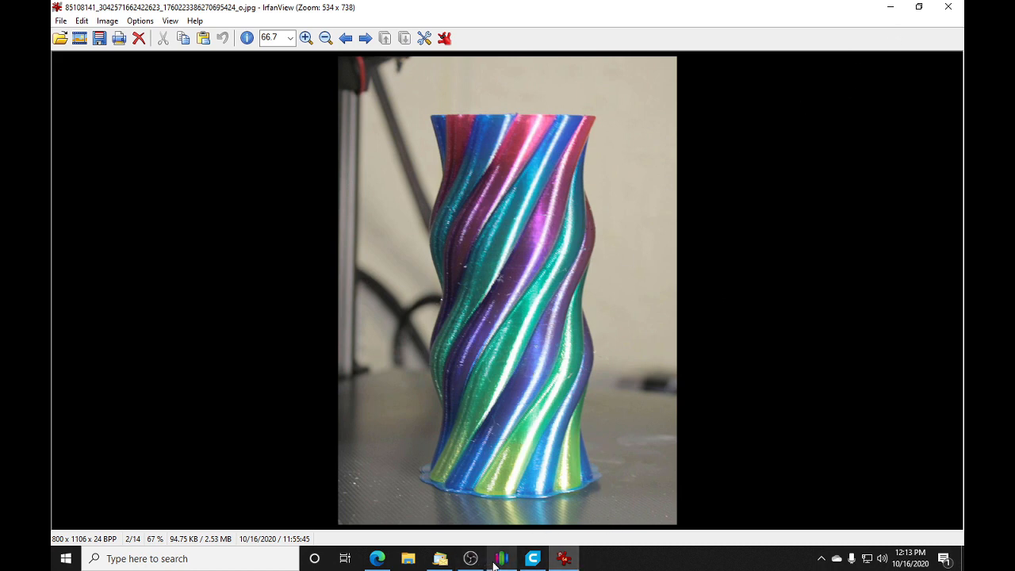
# Step: Switch to Simplify3D and delete Process2 from the process list
pyautogui.click(503, 562)
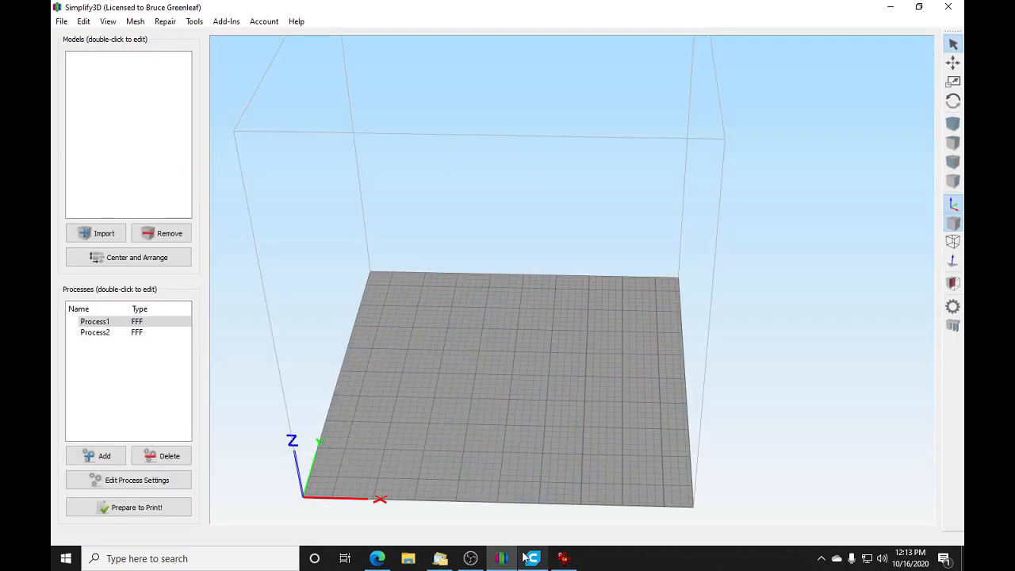
pyautogui.click(105, 333)
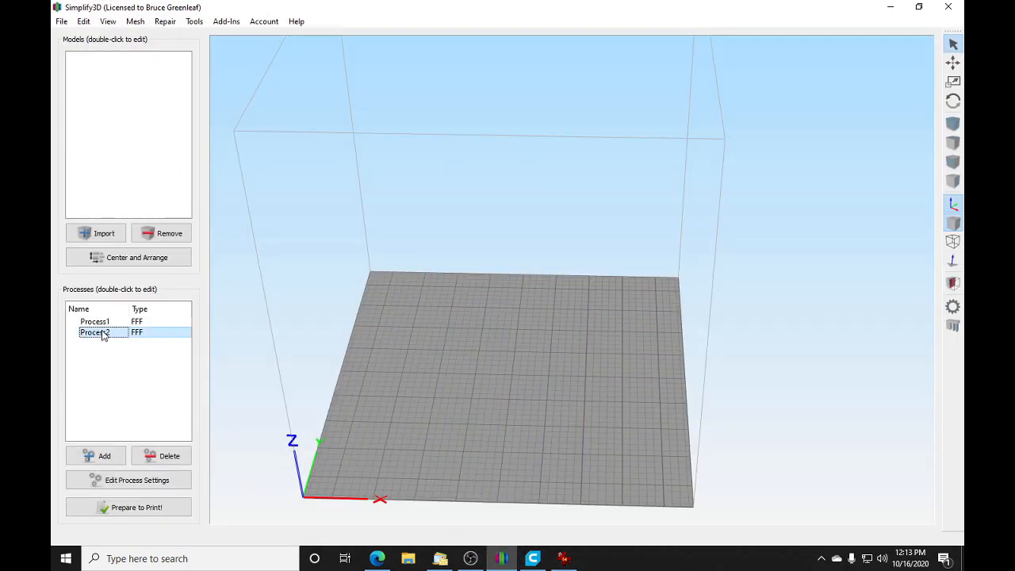
pyautogui.click(167, 455)
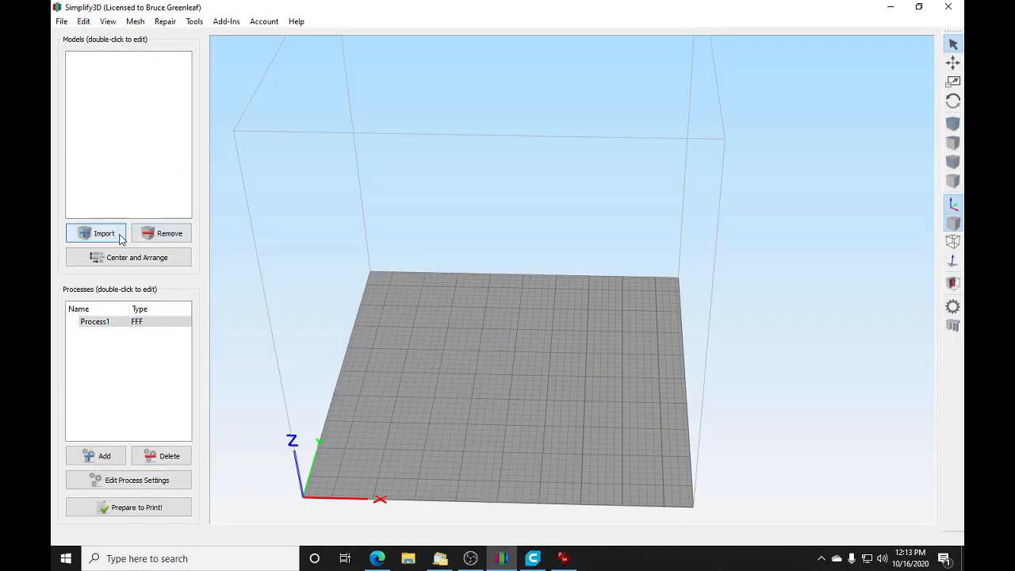
# Step: Import the twelve vase pieces Assem2_-_Vase1-1.STL through Assem2_-_Vase1-12.STL from the vases files folder
pyautogui.click(99, 233)
pyautogui.scroll(-1, 341, 154)
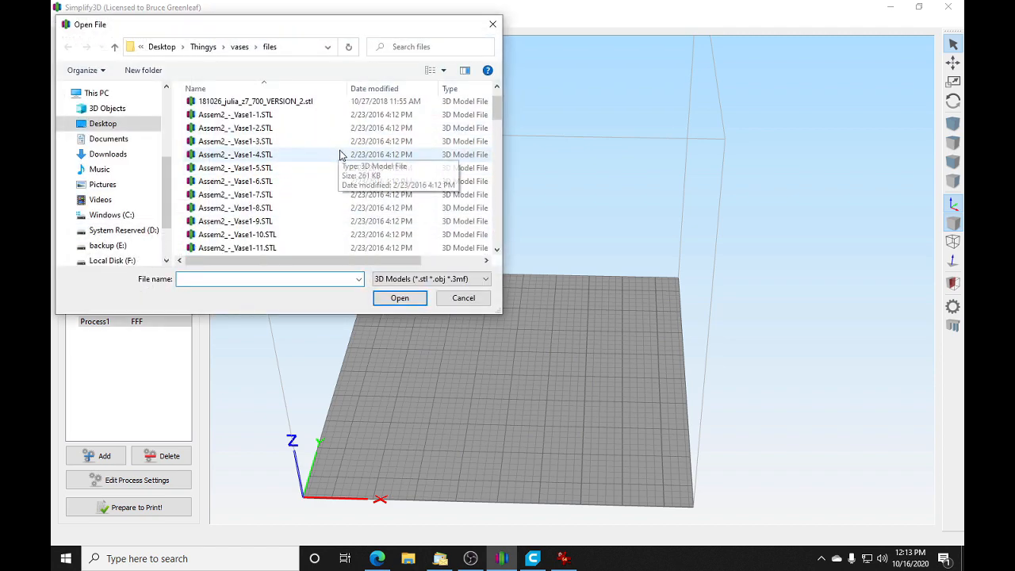
pyautogui.moveTo(180, 117); pyautogui.dragTo(292, 121)
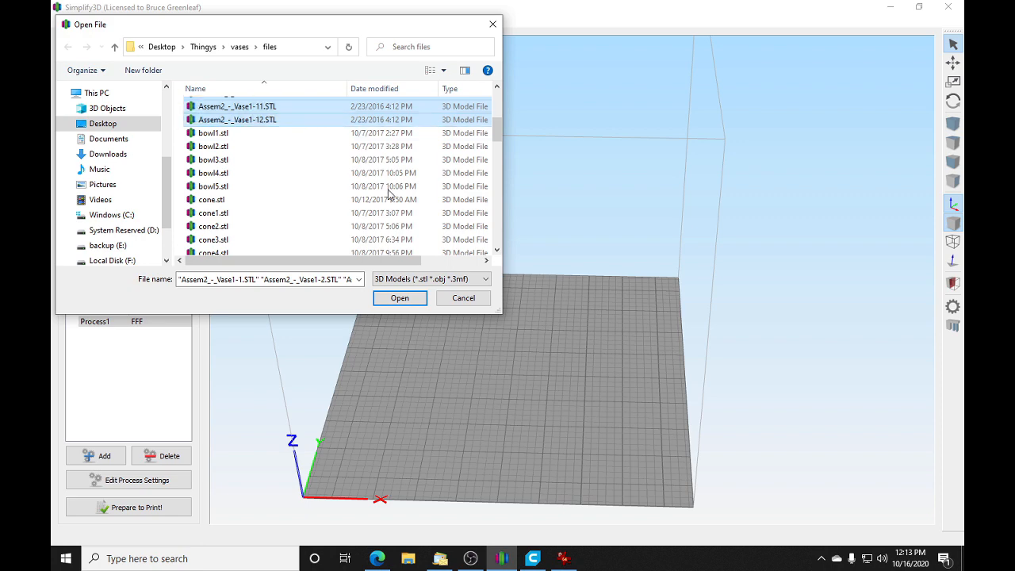
pyautogui.click(399, 298)
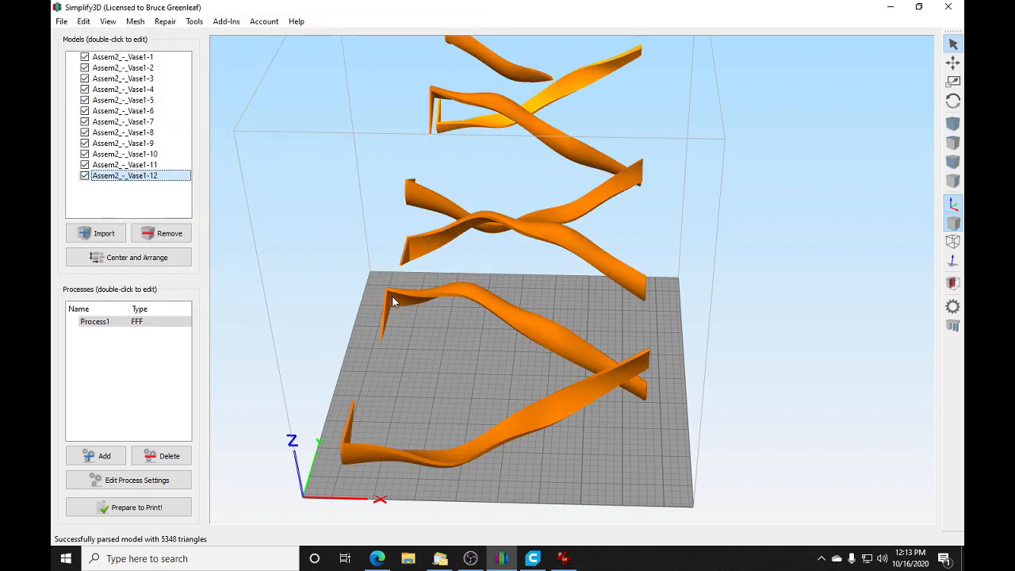
# Step: Align the model origins of all twelve vase pieces and group them
pyautogui.click(83, 22)
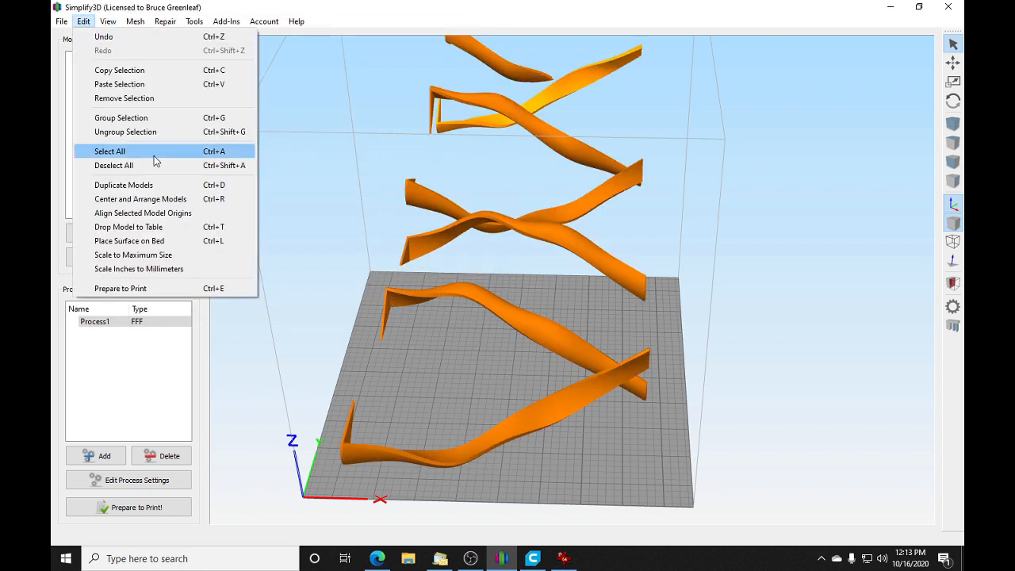
pyautogui.click(144, 147)
pyautogui.click(83, 22)
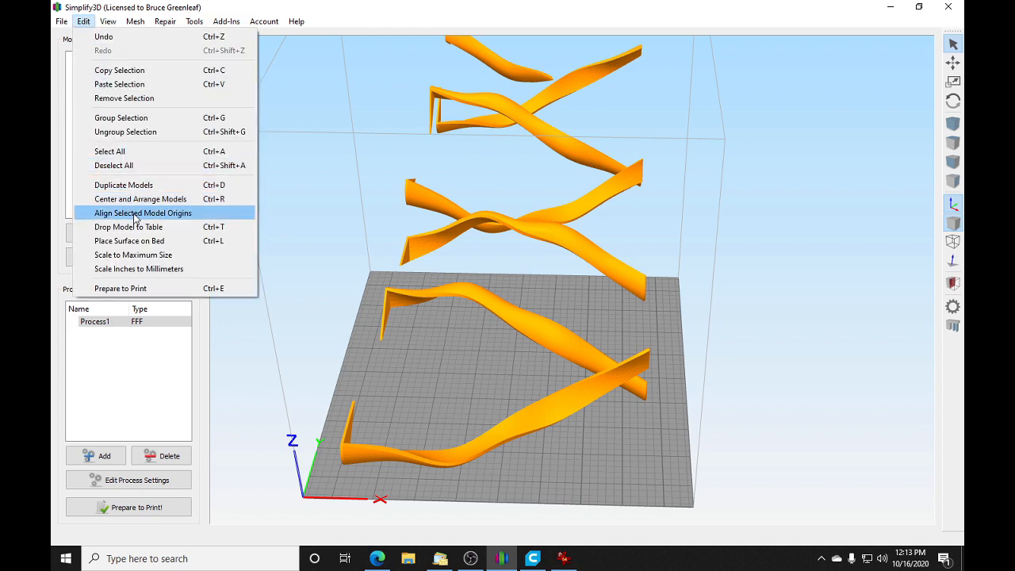
pyautogui.click(135, 214)
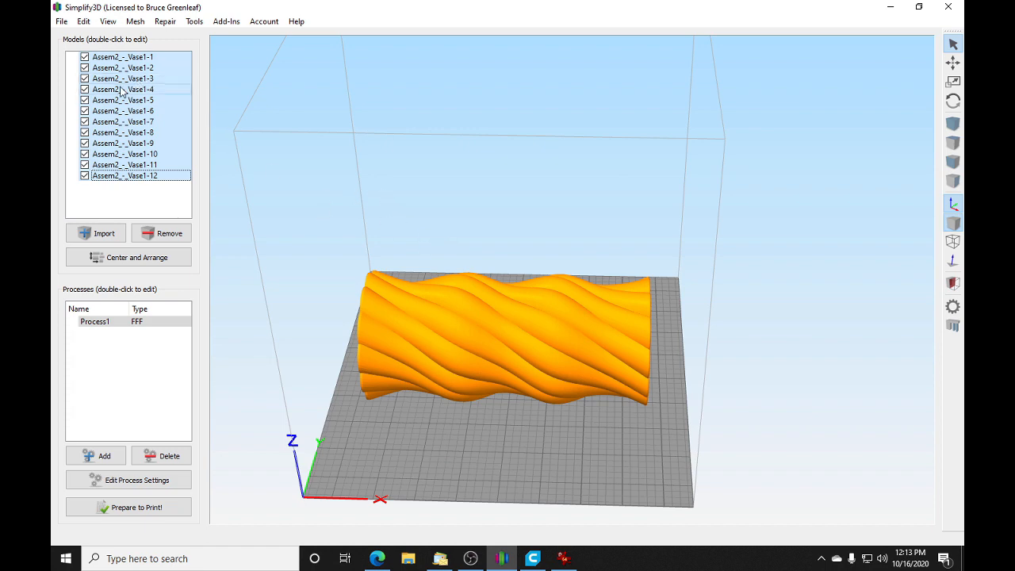
pyautogui.click(84, 22)
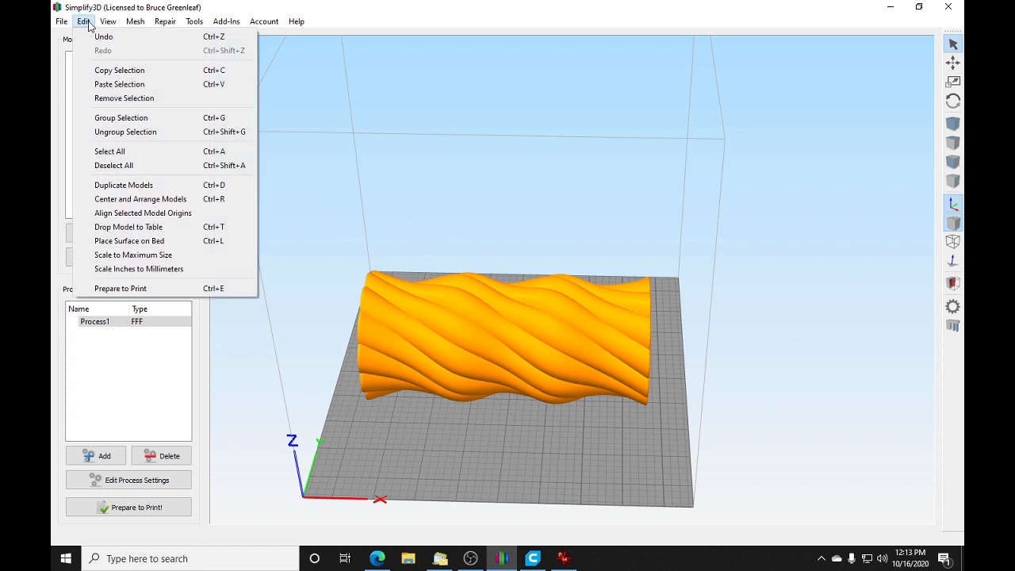
pyautogui.click(119, 118)
# Step: Stand the grouped vase upright by setting its Y rotation to 90 degrees
pyautogui.doubleClick(517, 299)
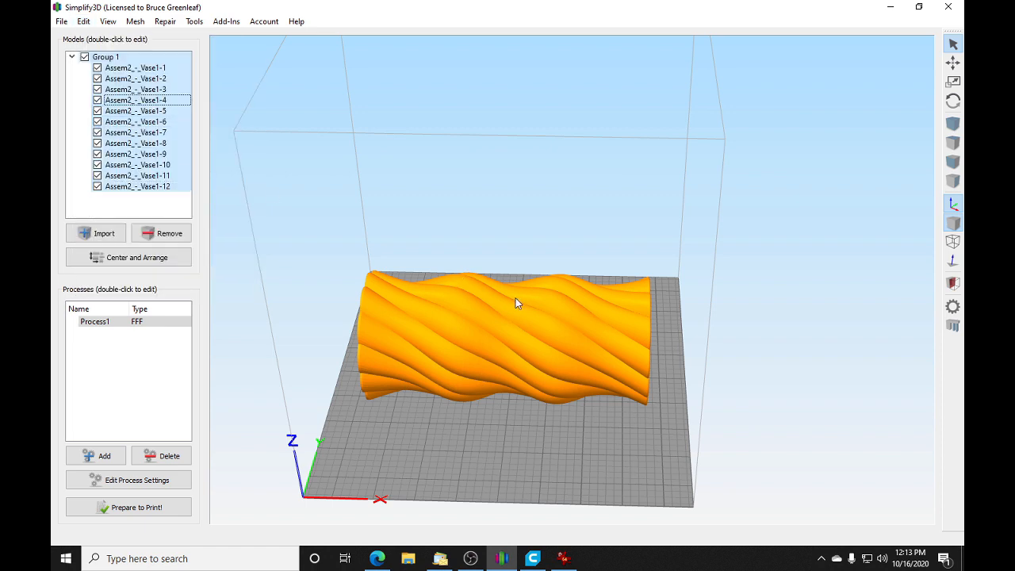
pyautogui.click(853, 325)
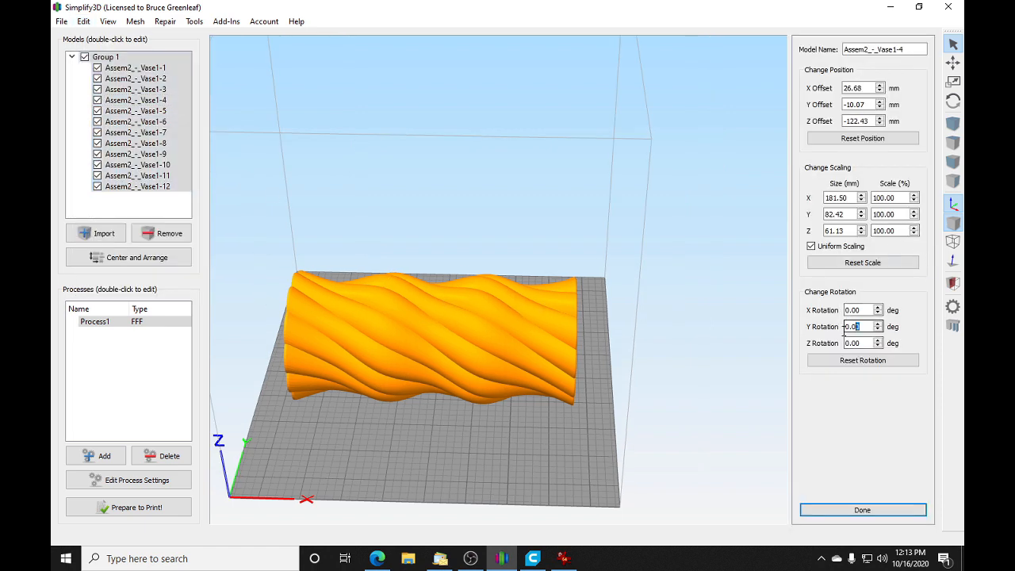
pyautogui.write('90')
pyautogui.press('Return')
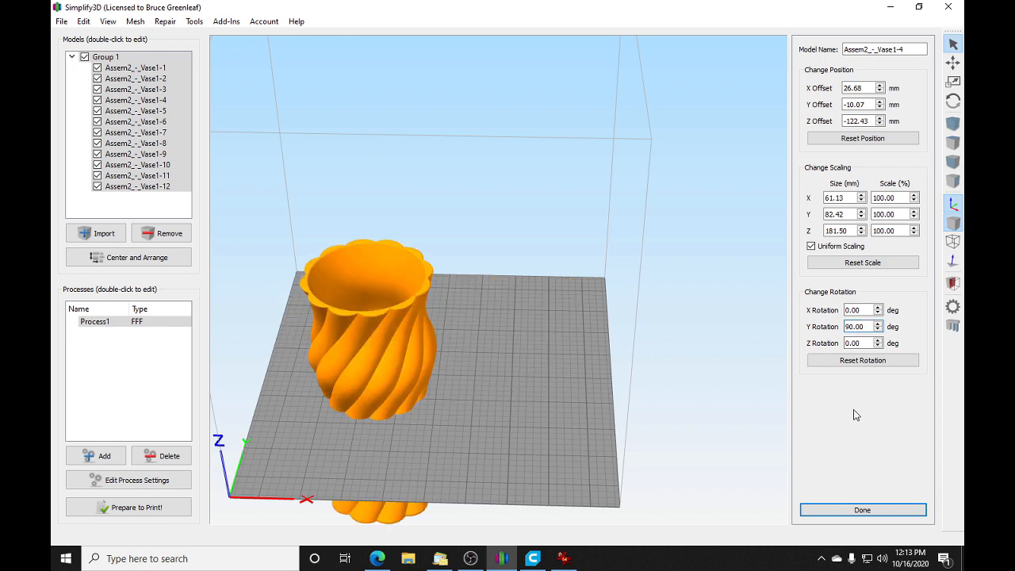
# Step: Drop the vase group to the table and center it on the bed
pyautogui.click(84, 21)
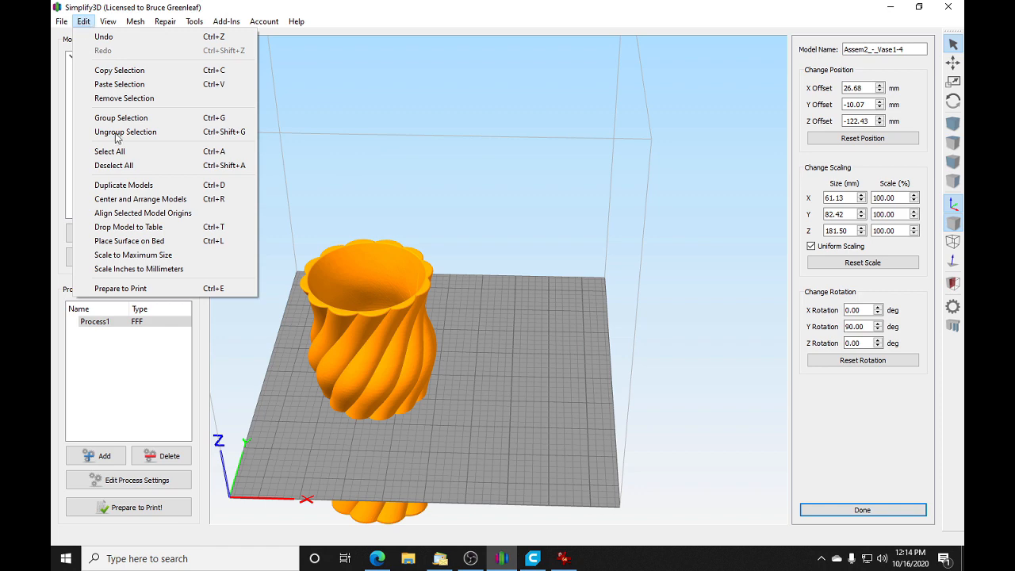
pyautogui.click(134, 229)
pyautogui.click(84, 21)
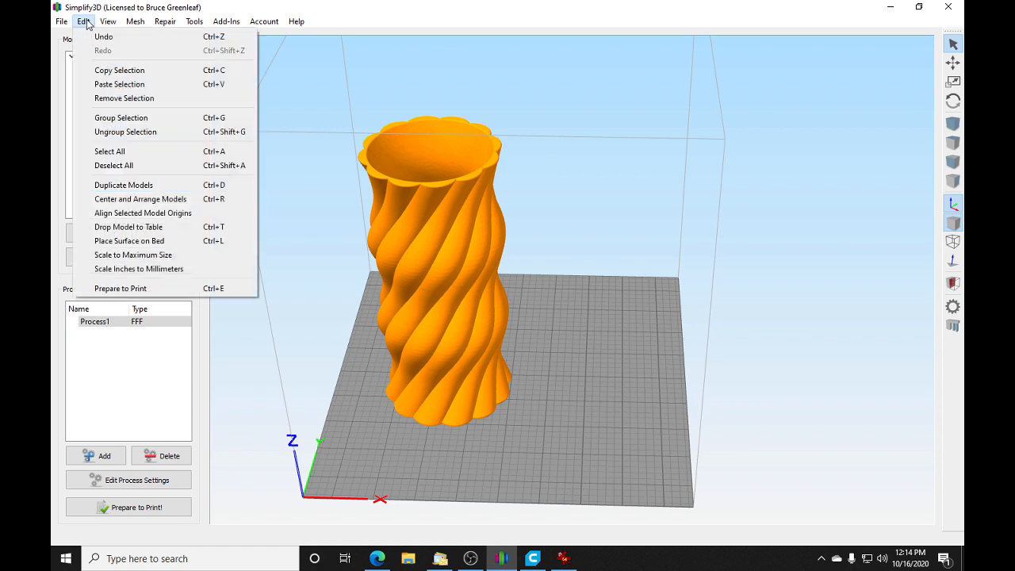
pyautogui.click(139, 199)
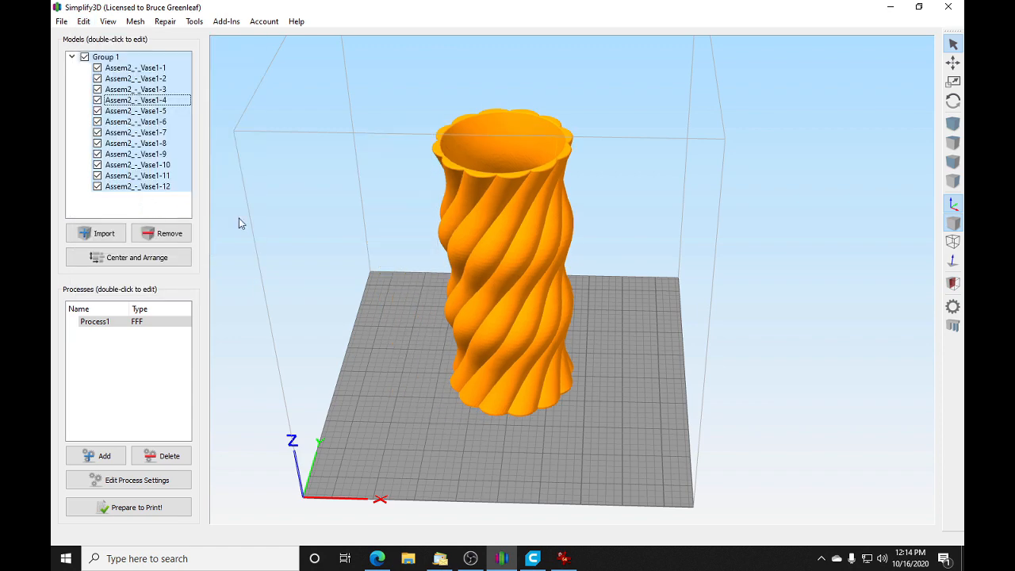
# Step: Ungroup the vase into its twelve separate pieces and clear the selection
pyautogui.click(85, 22)
pyautogui.moveTo(108, 21)
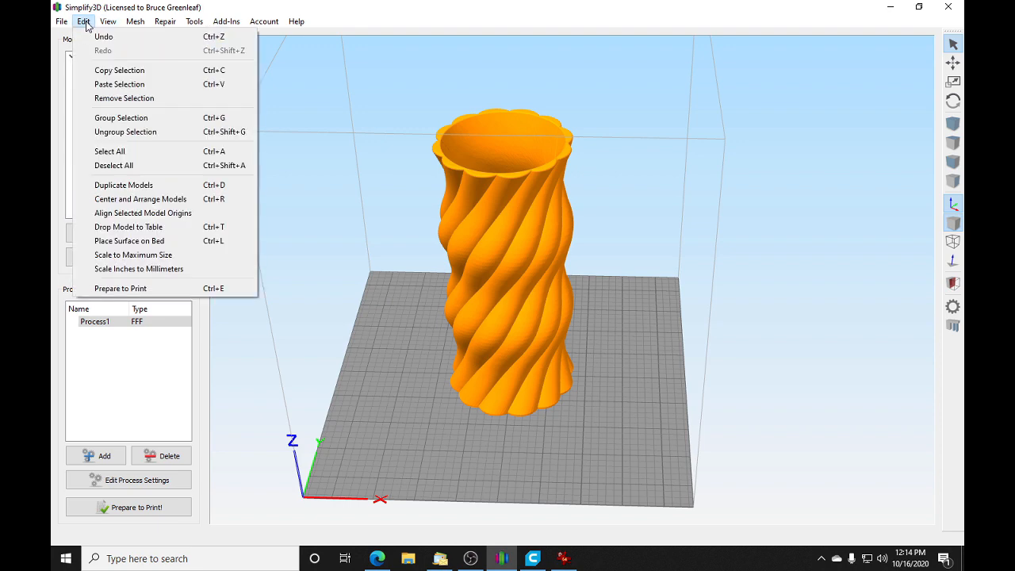
pyautogui.click(119, 131)
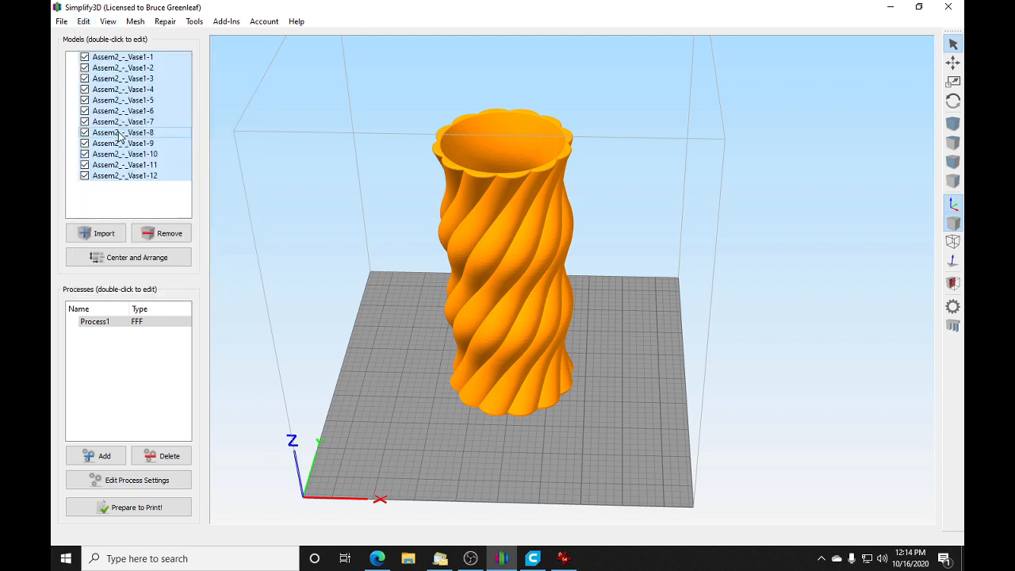
pyautogui.click(179, 209)
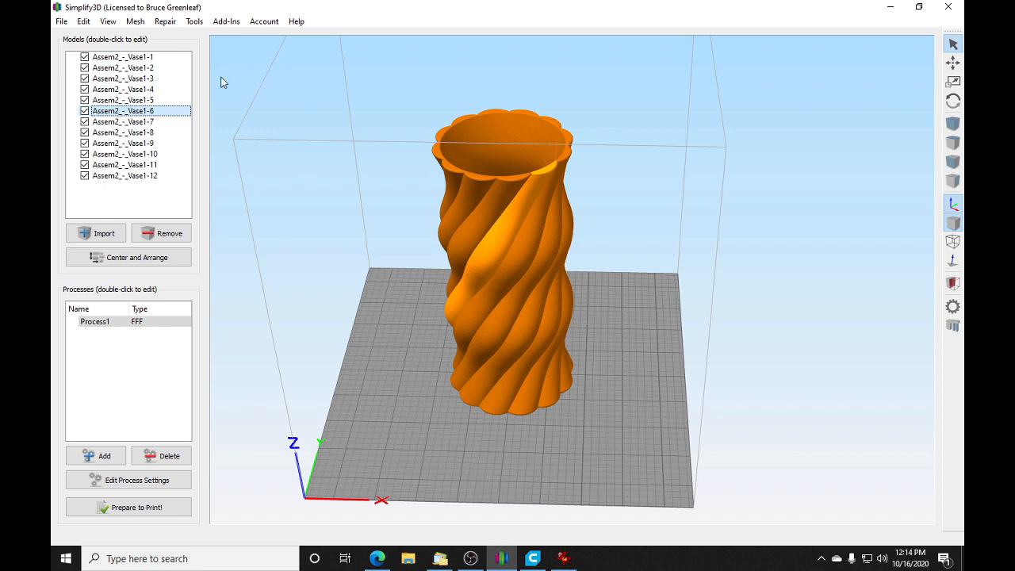
pyautogui.click(126, 60)
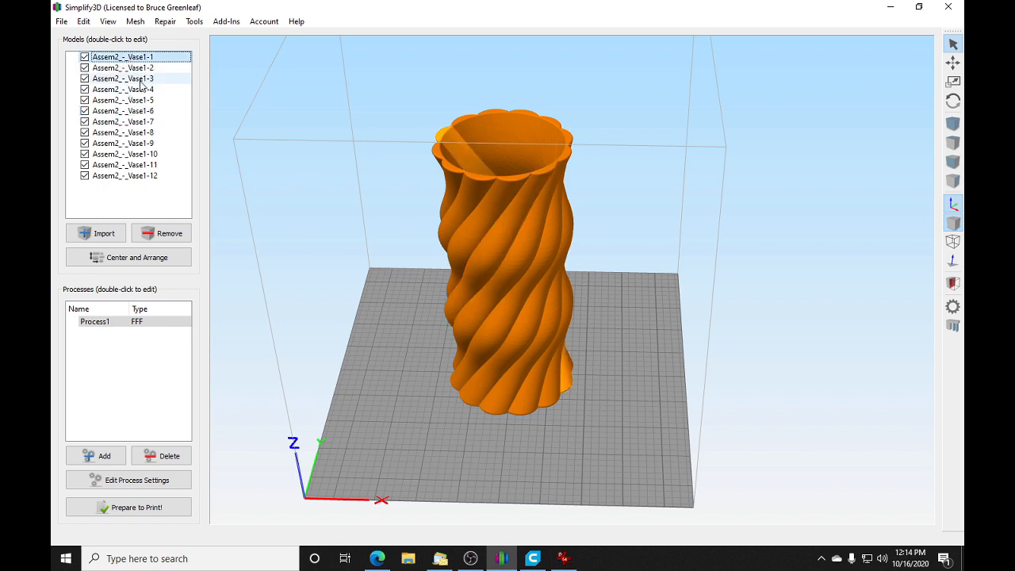
pyautogui.keyDown('shift'); pyautogui.click(139, 79); pyautogui.keyUp('shift')
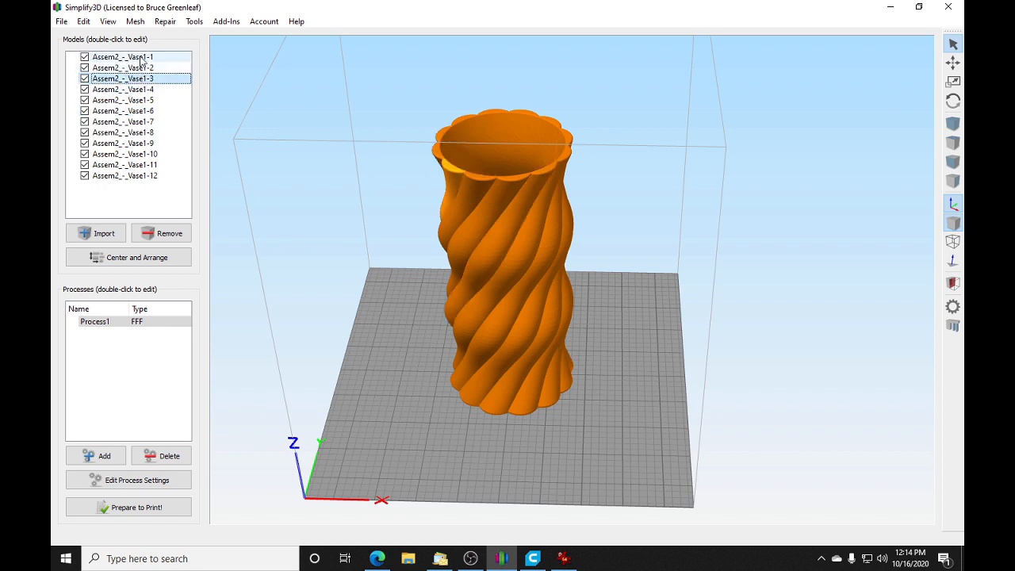
pyautogui.click(138, 59)
pyautogui.keyDown('shift'); pyautogui.click(139, 81); pyautogui.keyUp('shift')
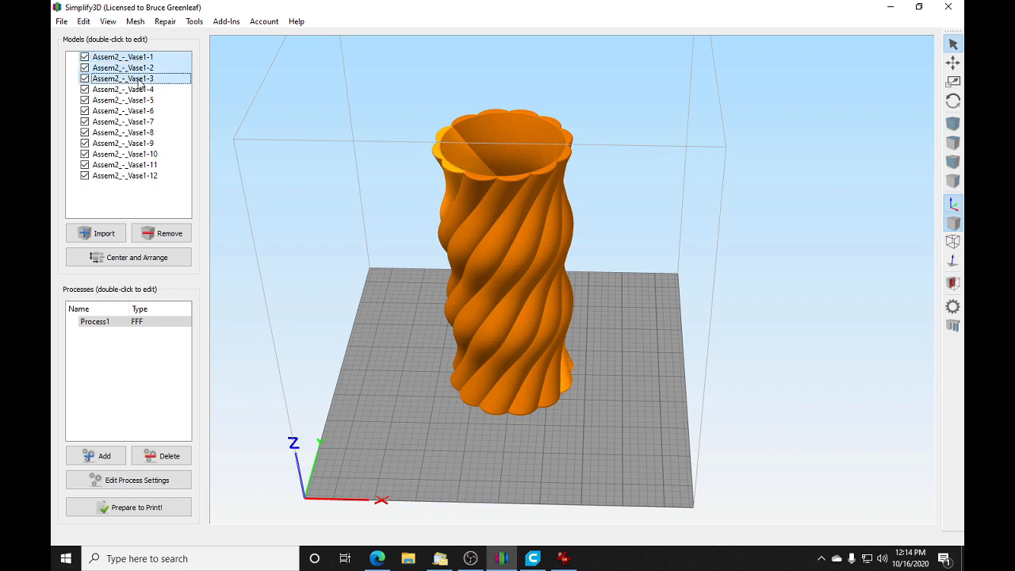
pyautogui.click(144, 59)
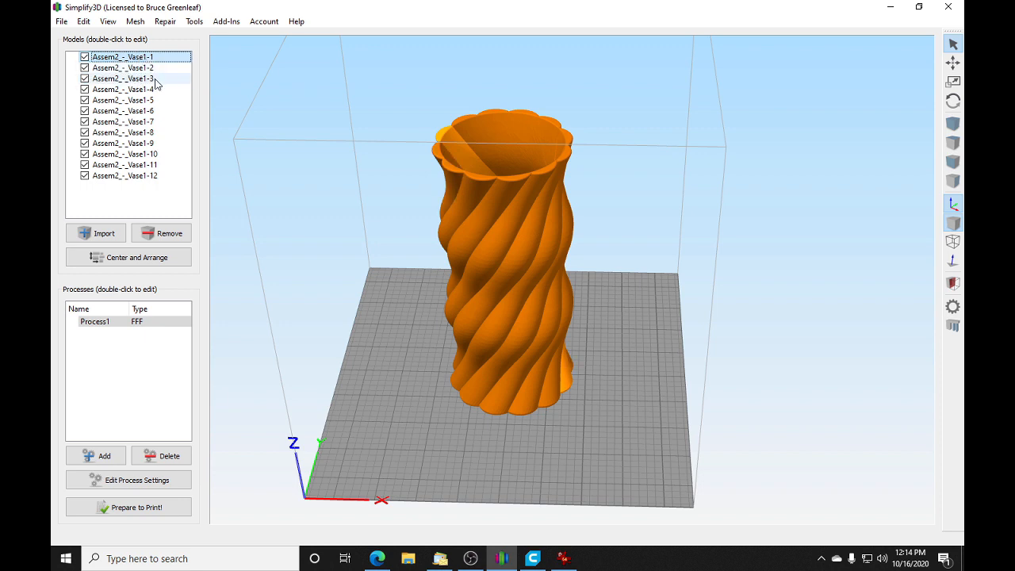
pyautogui.keyDown('shift'); pyautogui.click(119, 80); pyautogui.keyUp('shift')
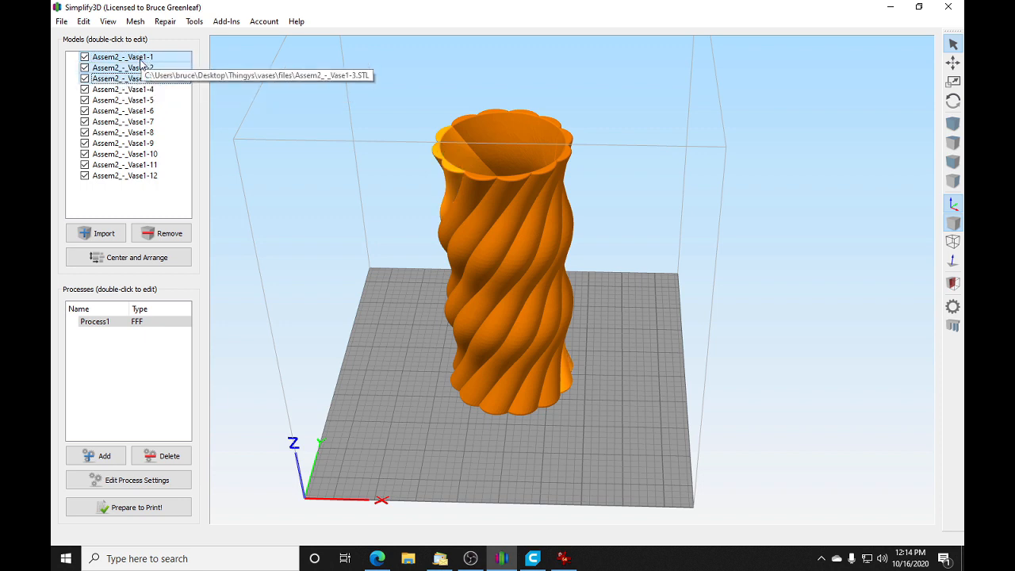
pyautogui.click(141, 59)
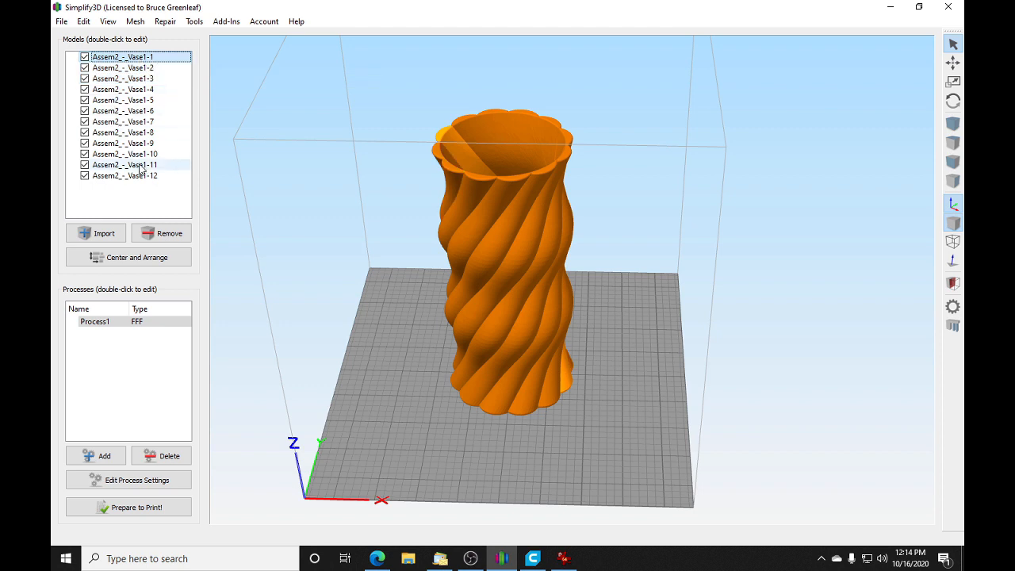
pyautogui.keyDown('shift'); pyautogui.click(140, 79); pyautogui.keyUp('shift')
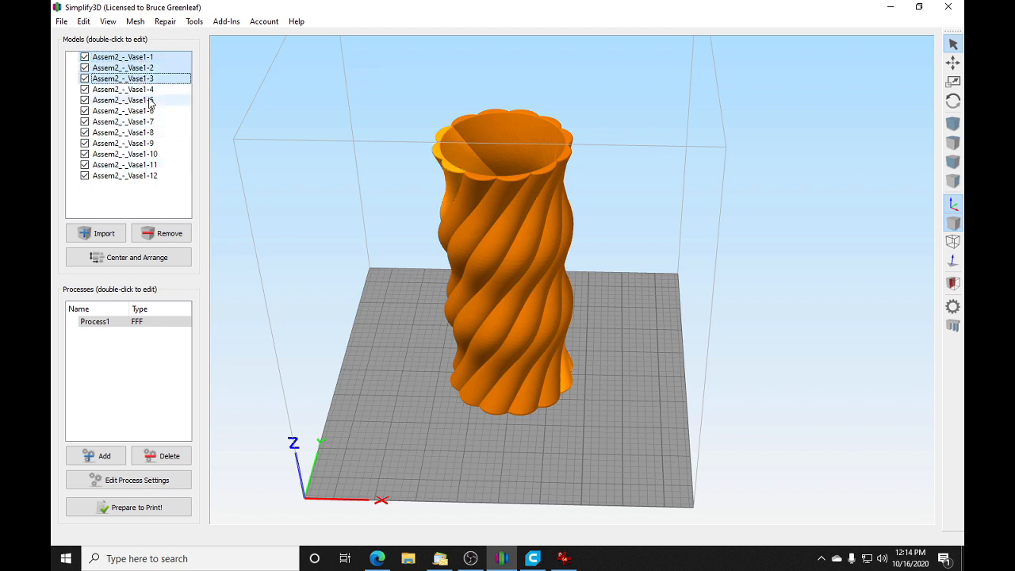
pyautogui.keyDown('shift'); pyautogui.click(149, 103); pyautogui.keyUp('shift')
pyautogui.click(145, 59)
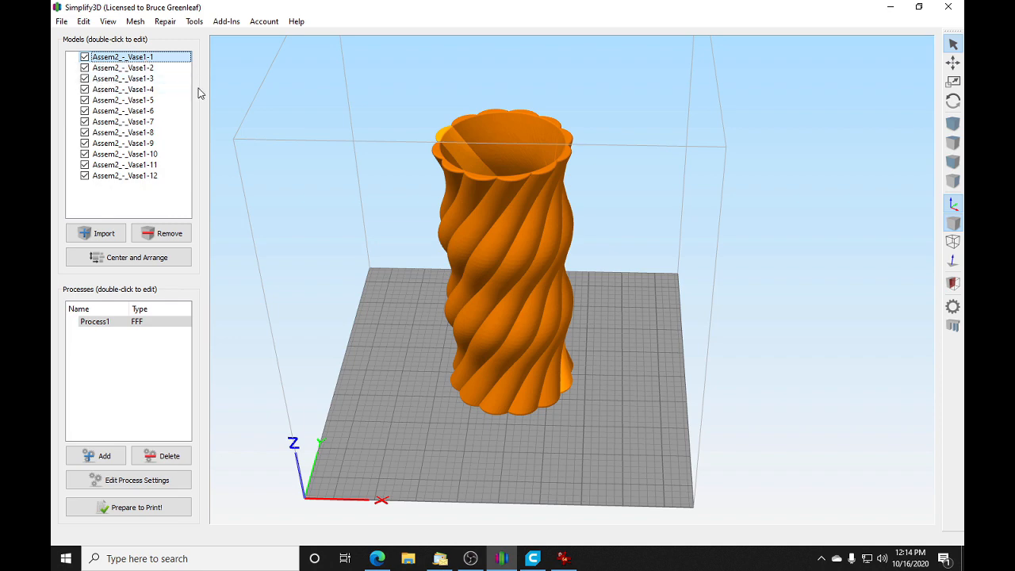
# Step: Select the alternating vase pieces Vase1-1, 3, 5, 7, 9 and 11 and group them
pyautogui.click(528, 220)
pyautogui.moveTo(527, 216); pyautogui.dragTo(519, 373)
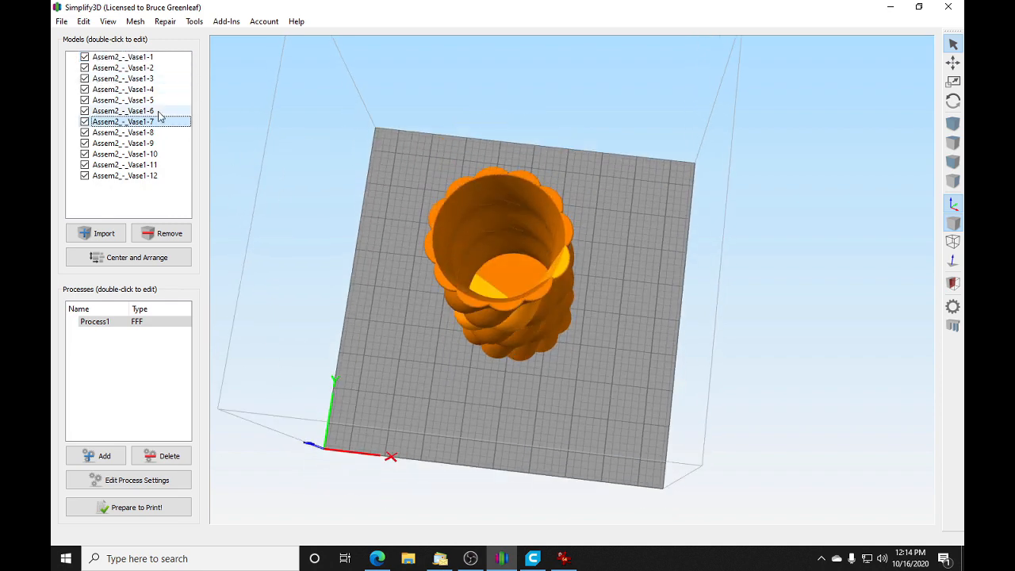
pyautogui.click(133, 58)
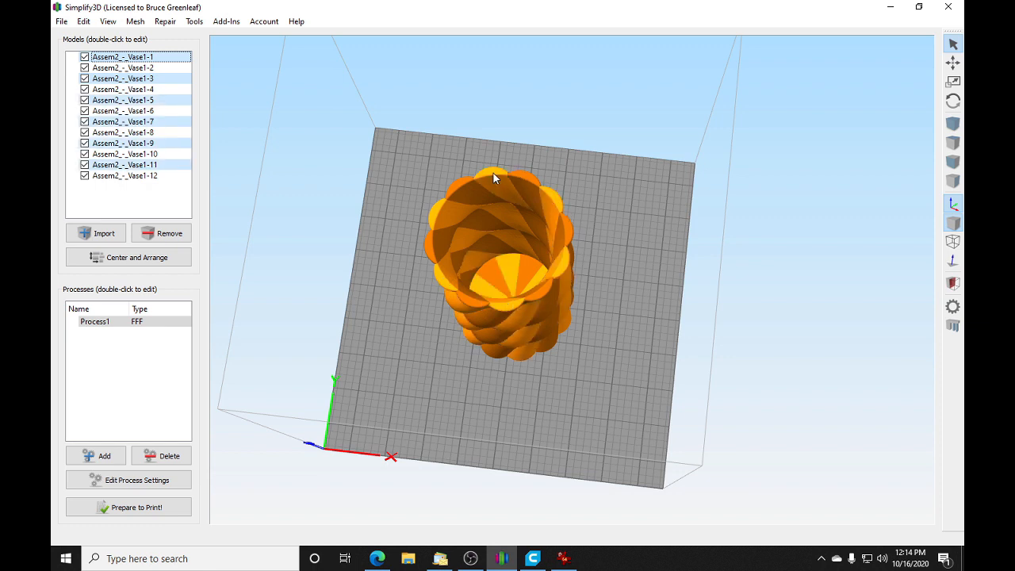
pyautogui.click(83, 21)
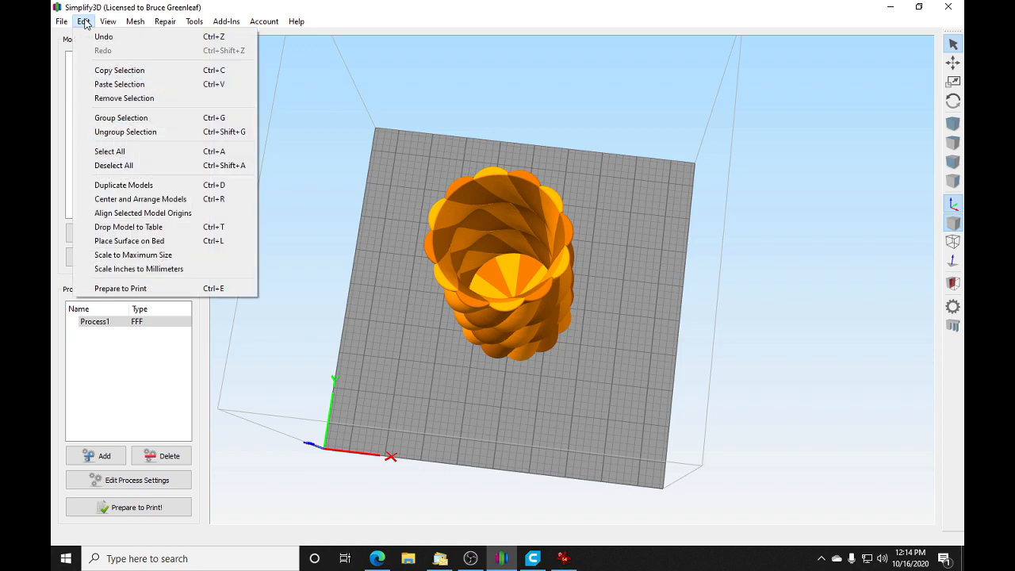
pyautogui.click(125, 118)
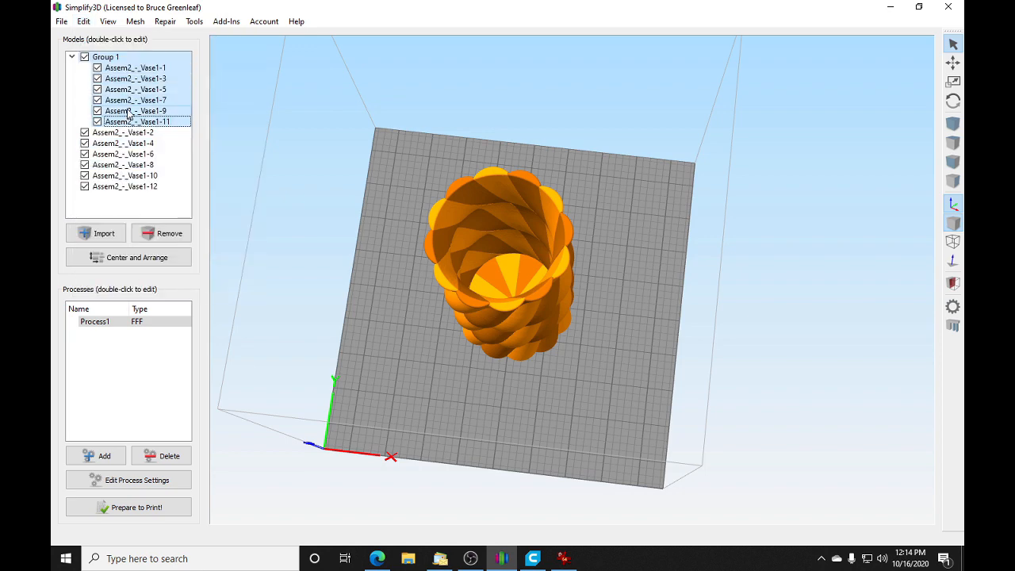
# Step: Select the remaining alternating vase pieces Vase1-2, 4, 6, 8, 10 and 12 and group them
pyautogui.click(526, 178)
pyautogui.keyDown('ctrl'); pyautogui.click(460, 184); pyautogui.keyUp('ctrl')
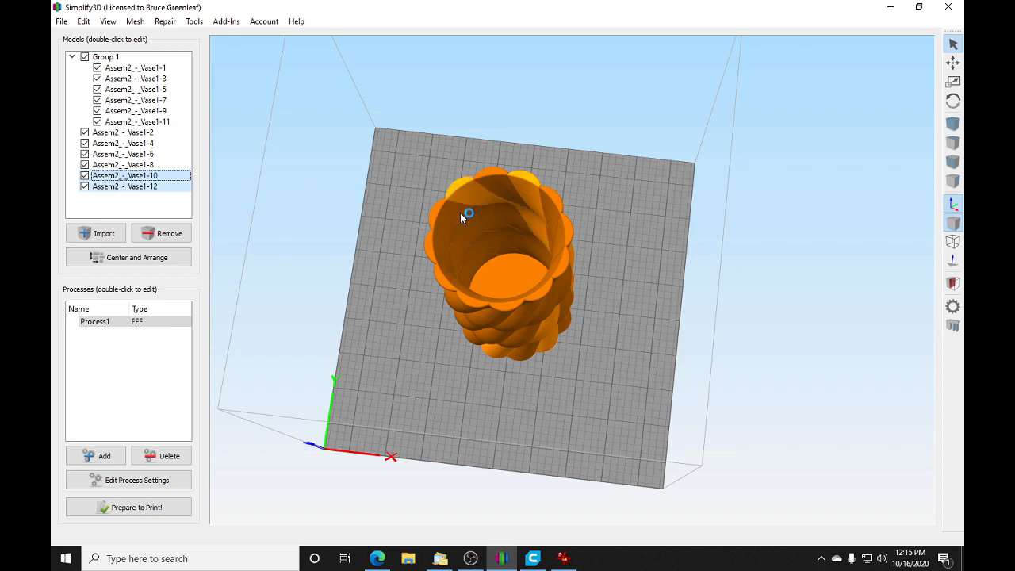
pyautogui.keyDown('ctrl'); pyautogui.click(433, 241); pyautogui.keyUp('ctrl')
pyautogui.keyDown('ctrl'); pyautogui.click(468, 305); pyautogui.keyUp('ctrl')
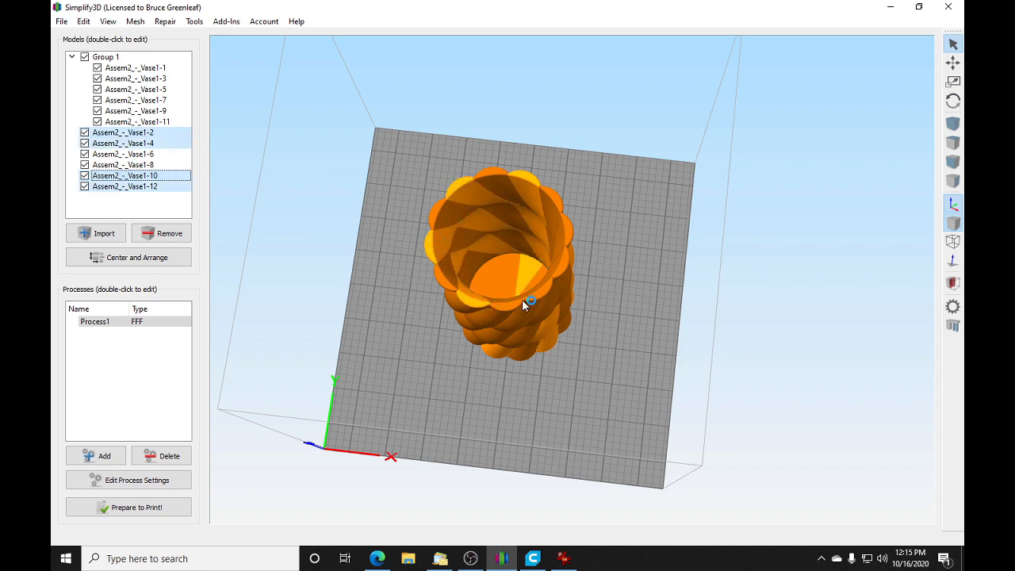
pyautogui.keyDown('ctrl'); pyautogui.click(538, 295); pyautogui.keyUp('ctrl')
pyautogui.keyDown('ctrl'); pyautogui.click(575, 229); pyautogui.keyUp('ctrl')
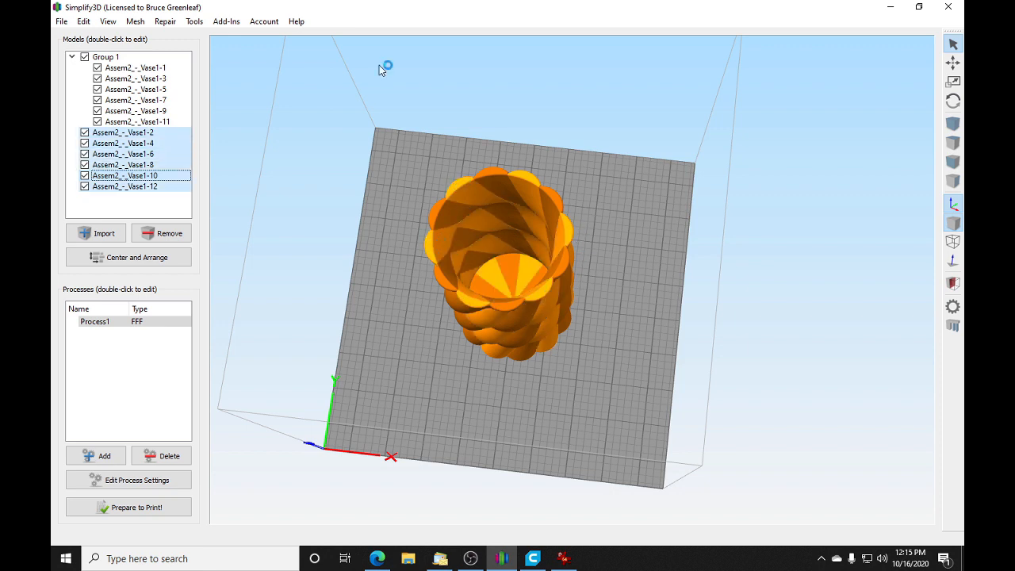
pyautogui.click(83, 21)
pyautogui.moveTo(135, 22)
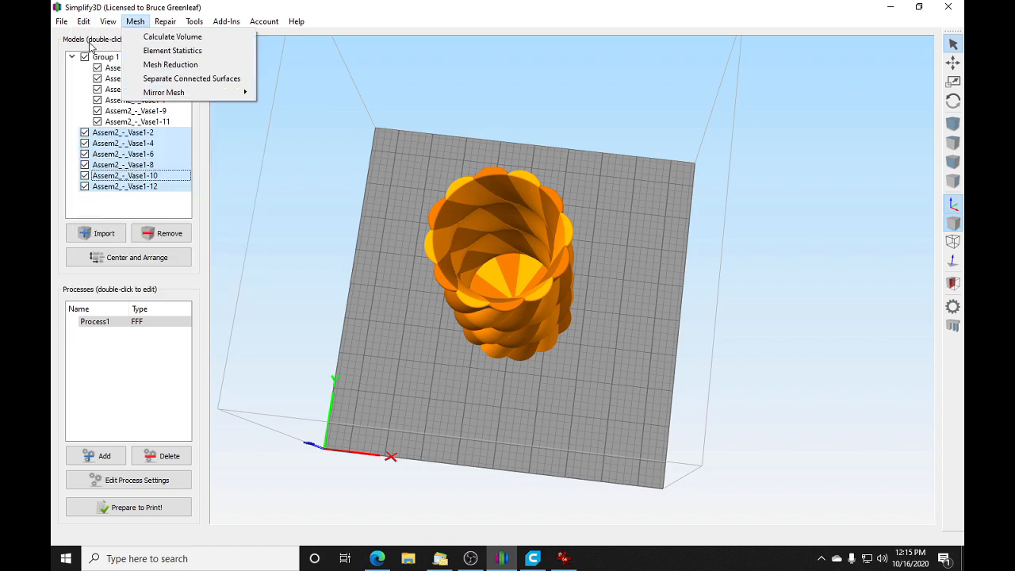
pyautogui.moveTo(84, 22)
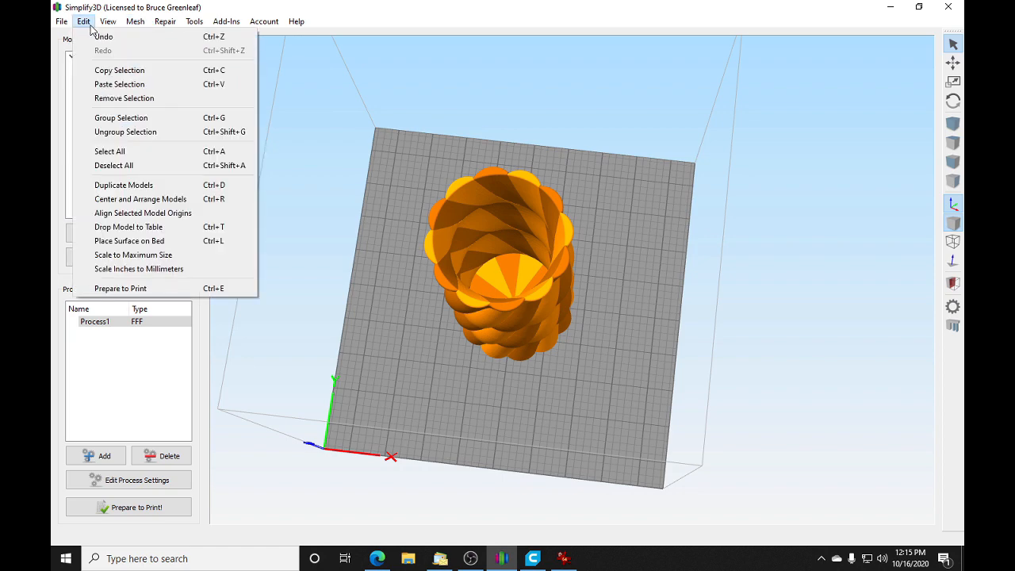
pyautogui.click(118, 119)
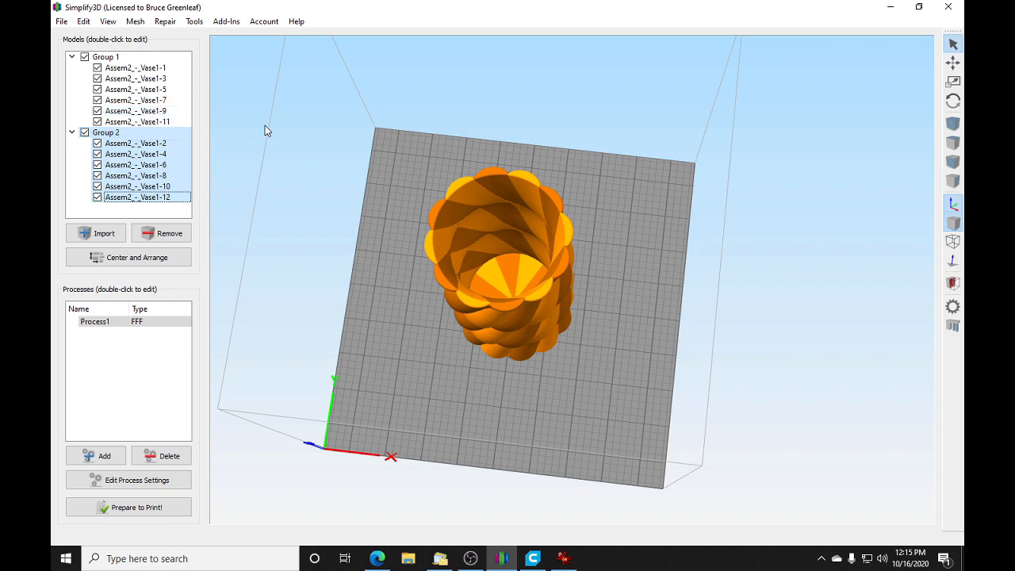
pyautogui.click(111, 58)
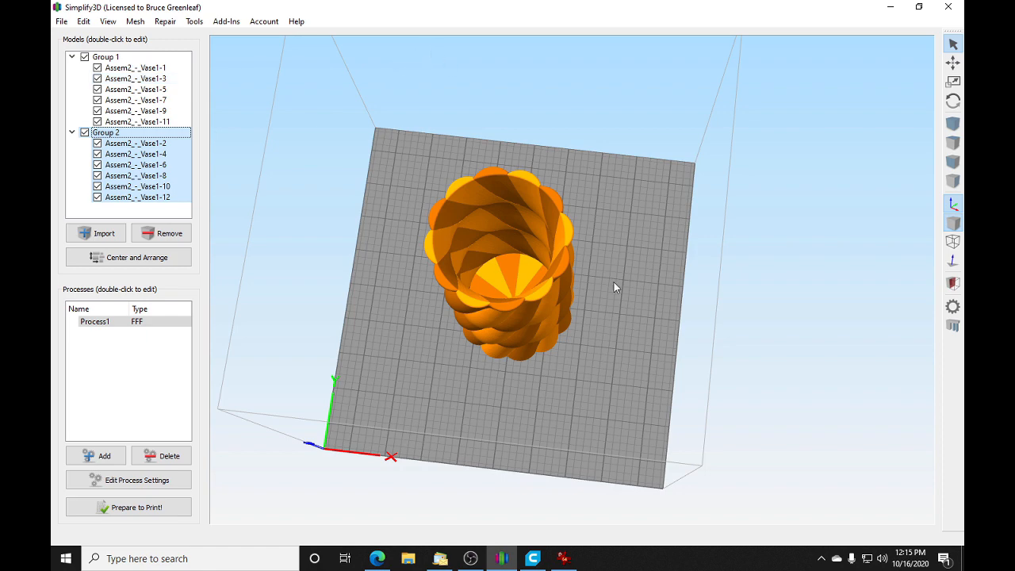
pyautogui.moveTo(632, 374); pyautogui.dragTo(639, 282)
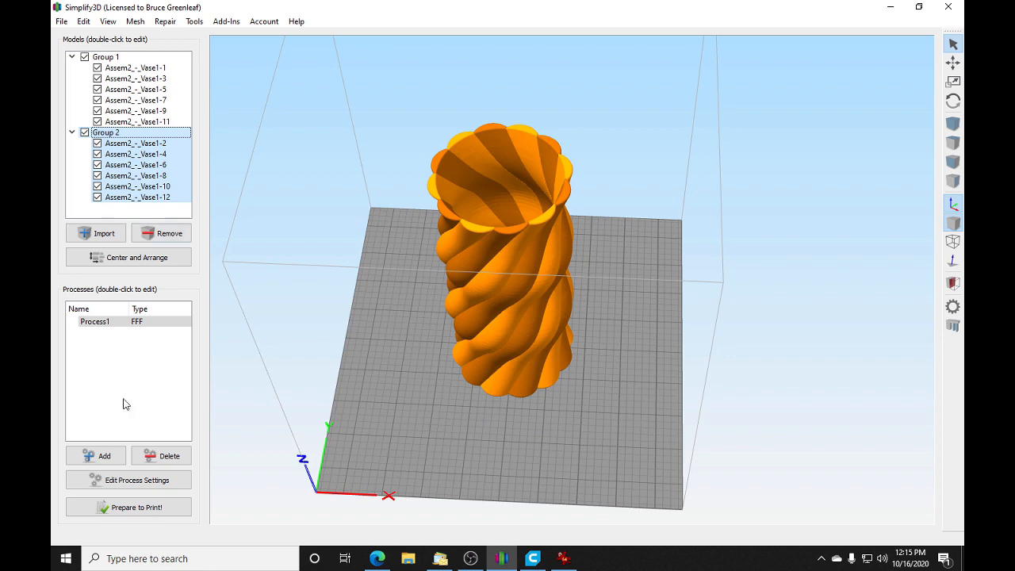
# Step: Open the Process1 settings and examine its extruder, layer, assigned-model and prime pillar options
pyautogui.doubleClick(91, 322)
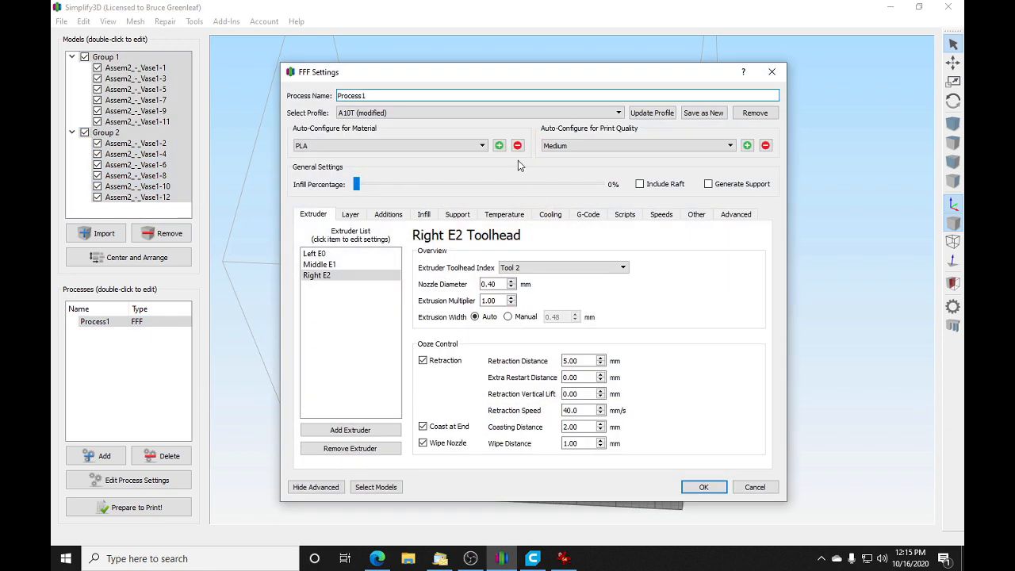
pyautogui.click(315, 255)
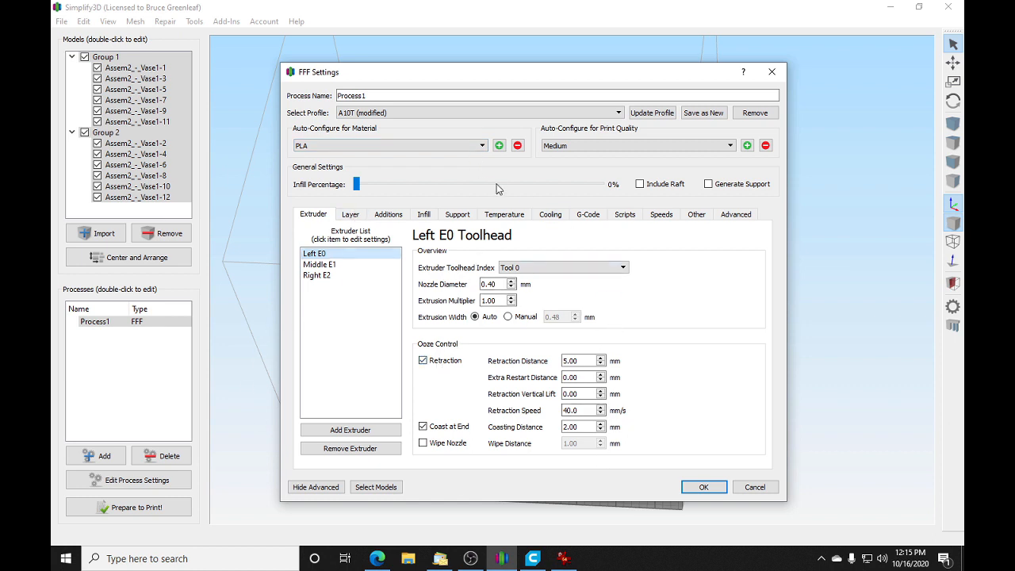
pyautogui.click(351, 215)
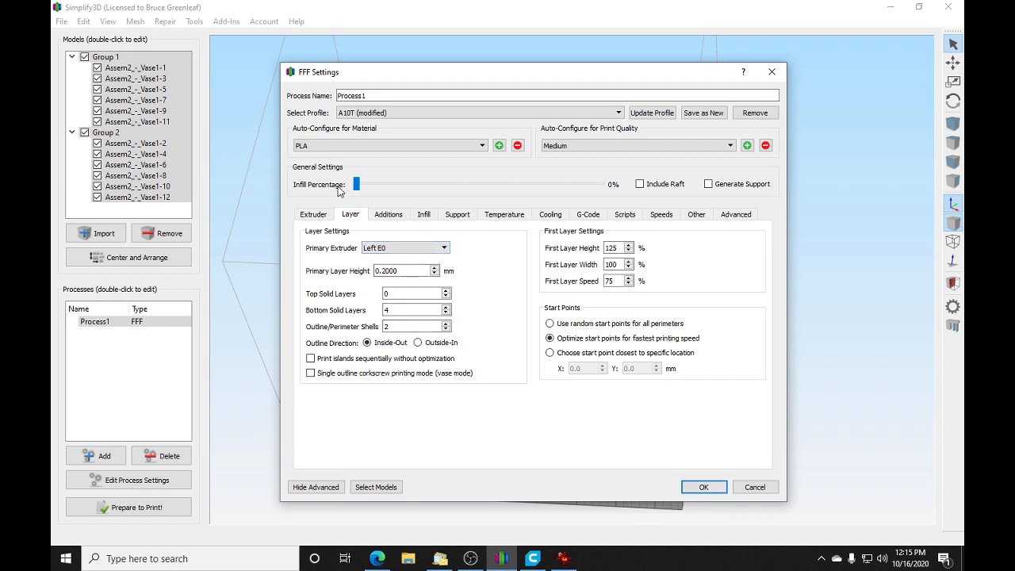
pyautogui.click(314, 214)
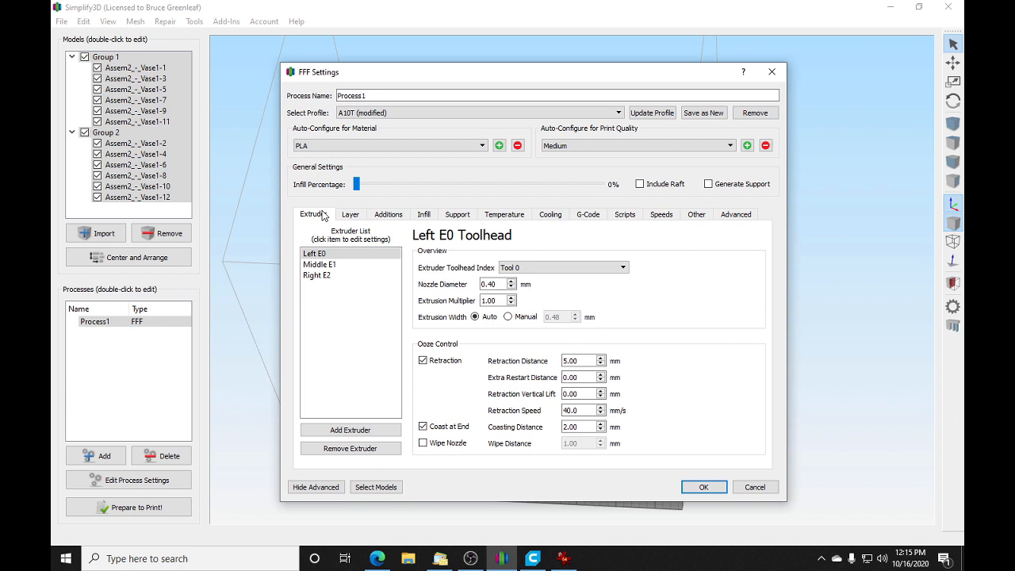
pyautogui.click(389, 487)
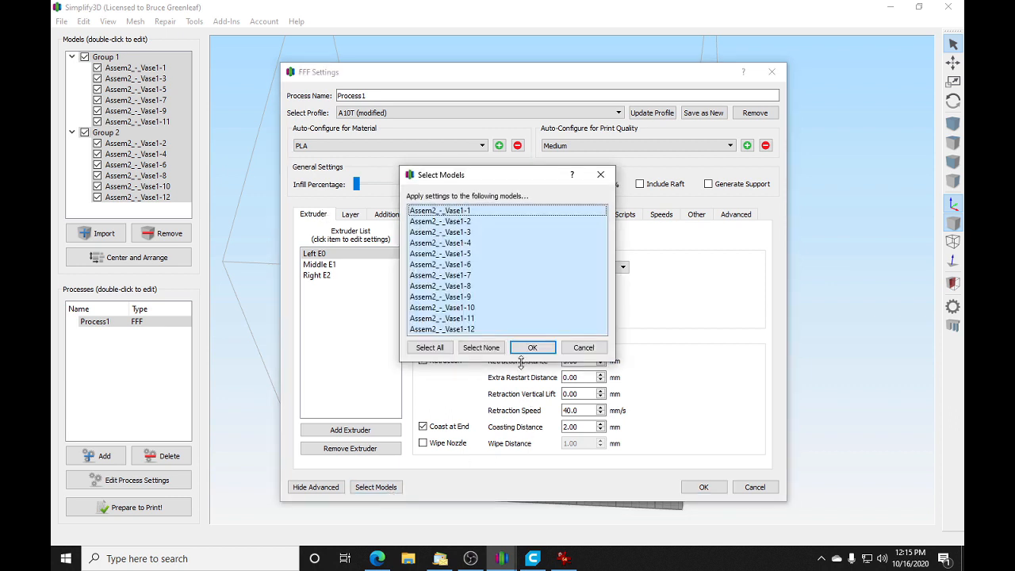
pyautogui.click(565, 349)
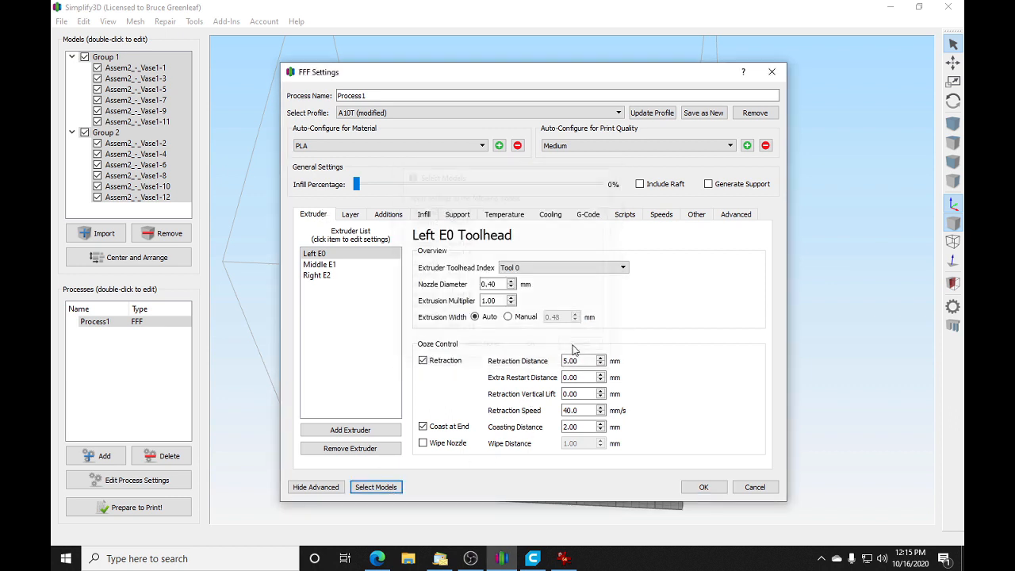
pyautogui.click(354, 216)
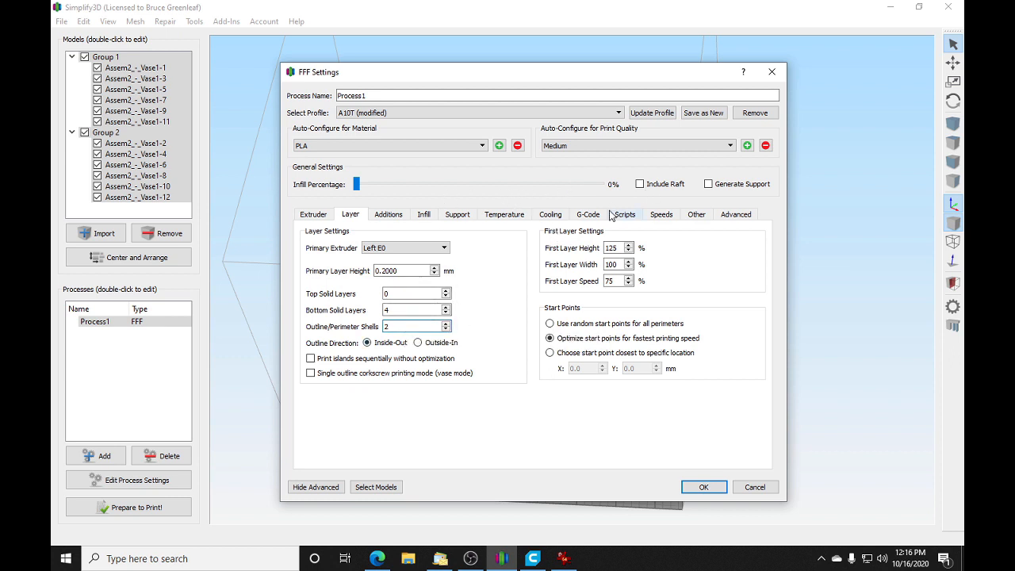
pyautogui.click(397, 216)
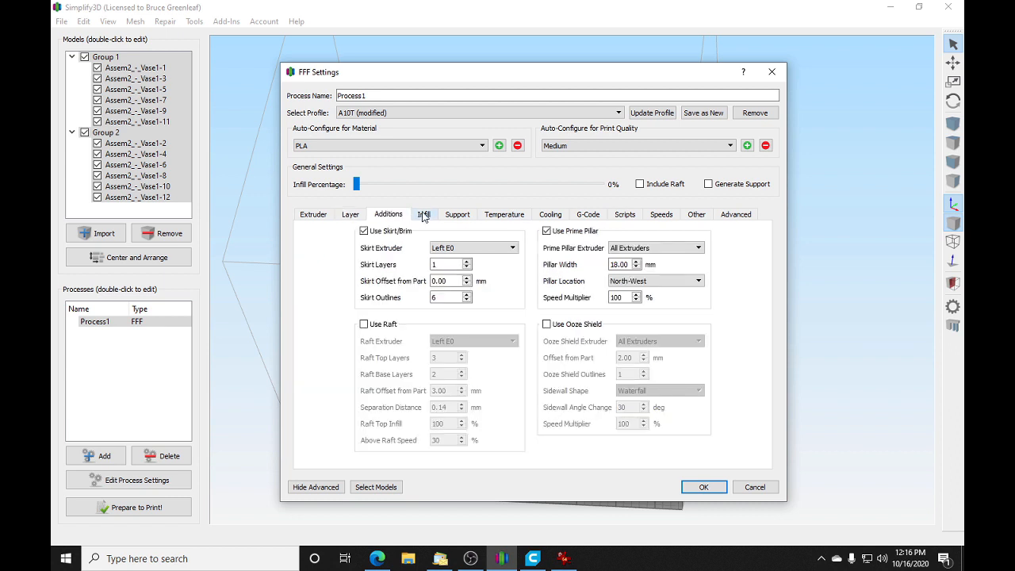
pyautogui.click(570, 236)
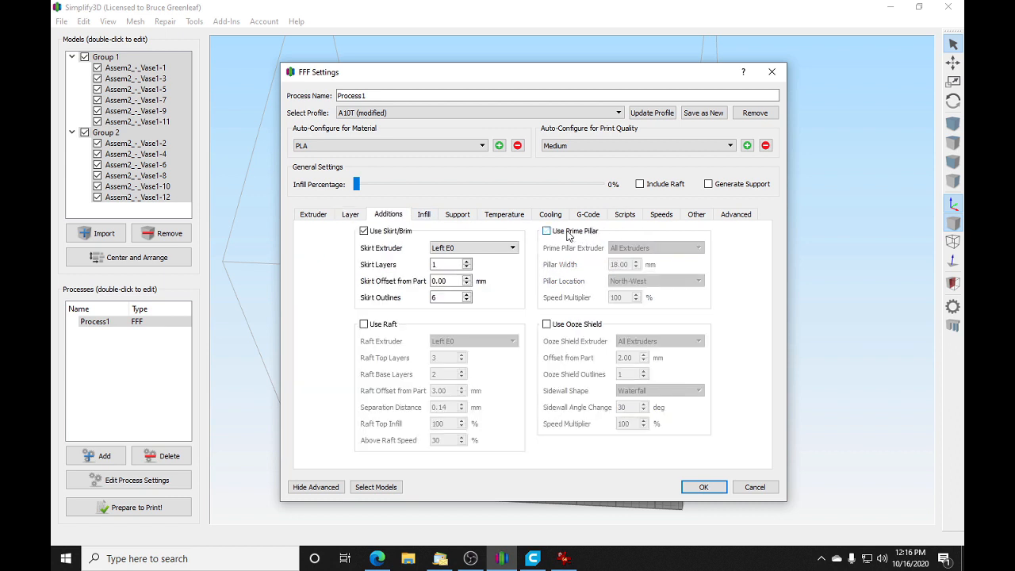
pyautogui.click(572, 234)
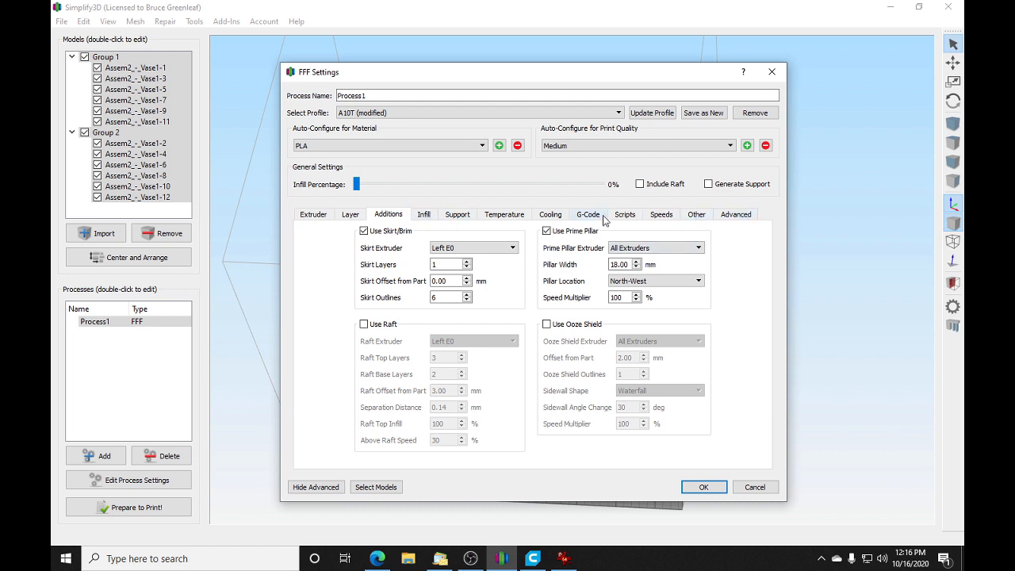
# Step: Set Process1's default printing speed to 40.0 mm/s and accept the process settings
pyautogui.click(665, 216)
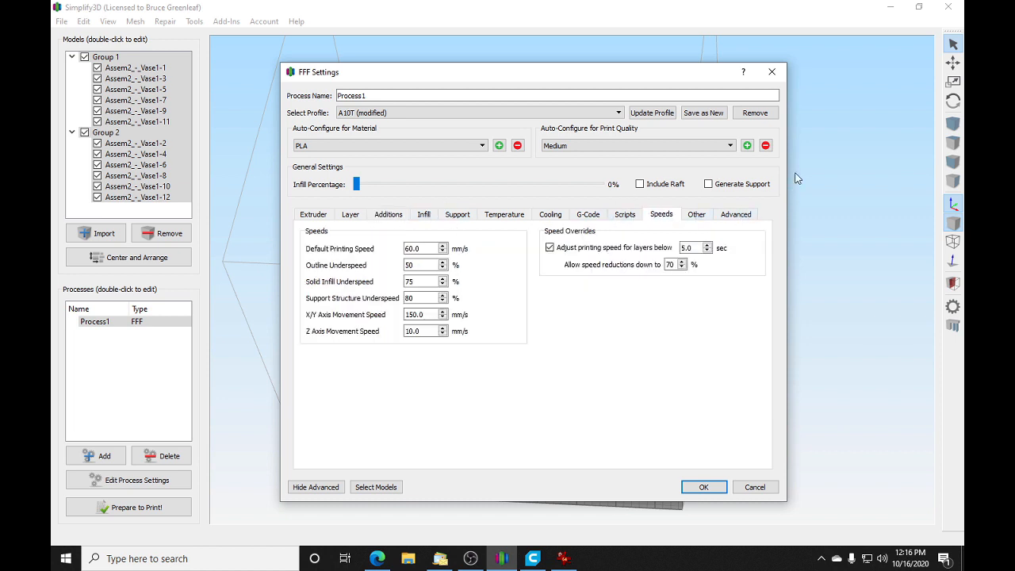
pyautogui.click(443, 252)
pyautogui.write('40.0')
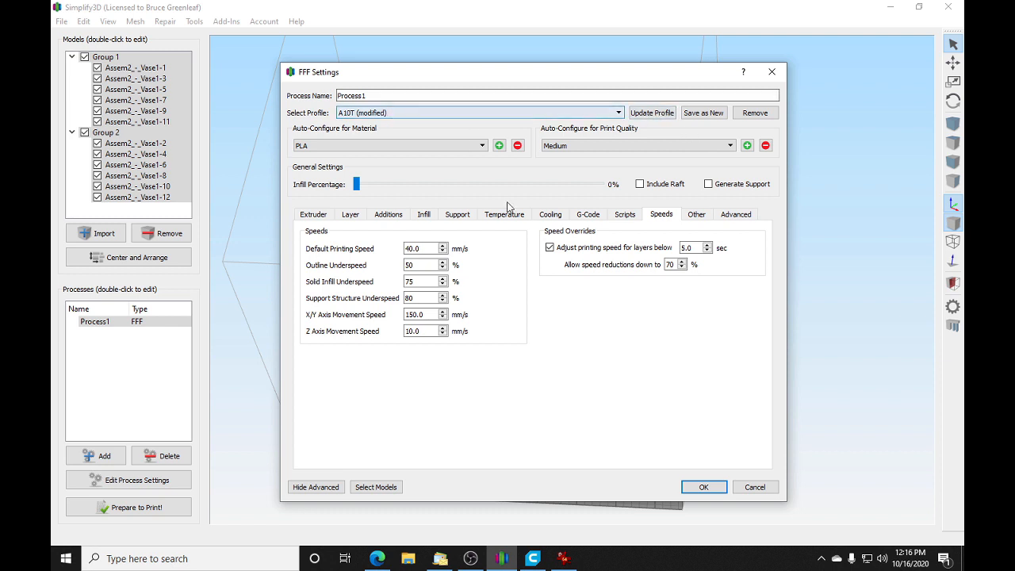
pyautogui.click(312, 216)
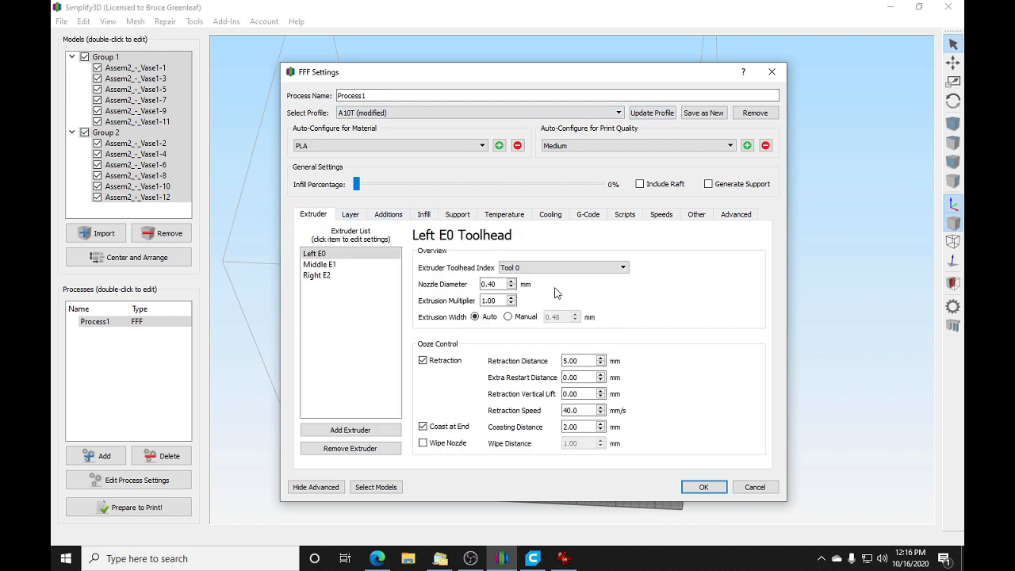
pyautogui.click(704, 487)
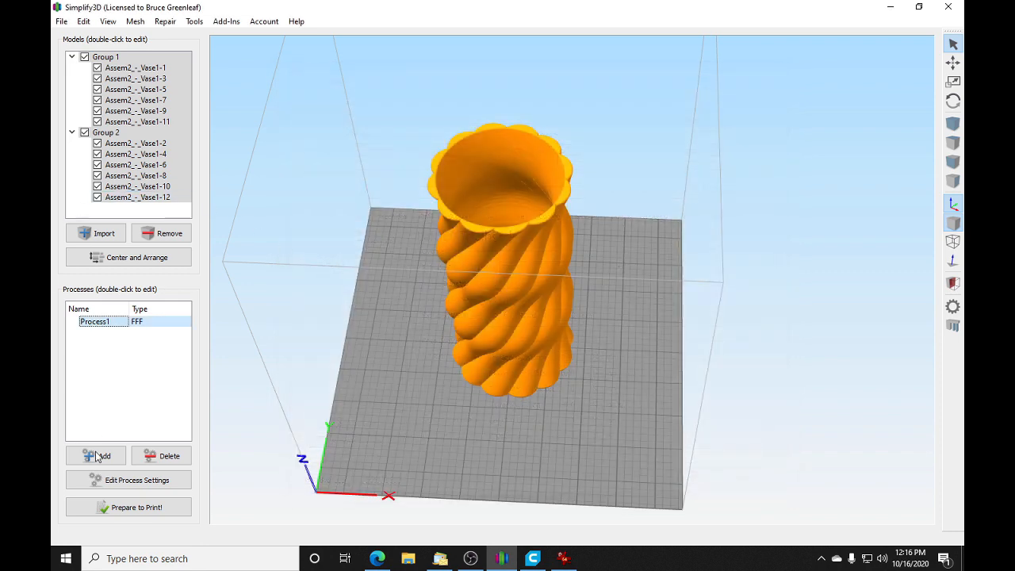
# Step: Add a second print process and apply it only to vase pieces Vase1-2, 4, 6, 8, 10 and 12
pyautogui.click(97, 457)
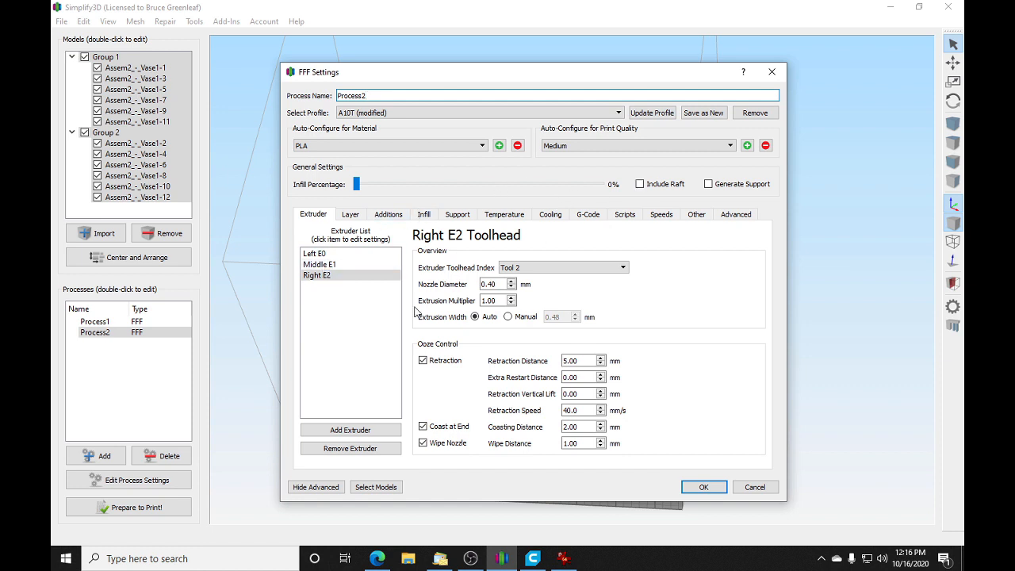
pyautogui.click(376, 487)
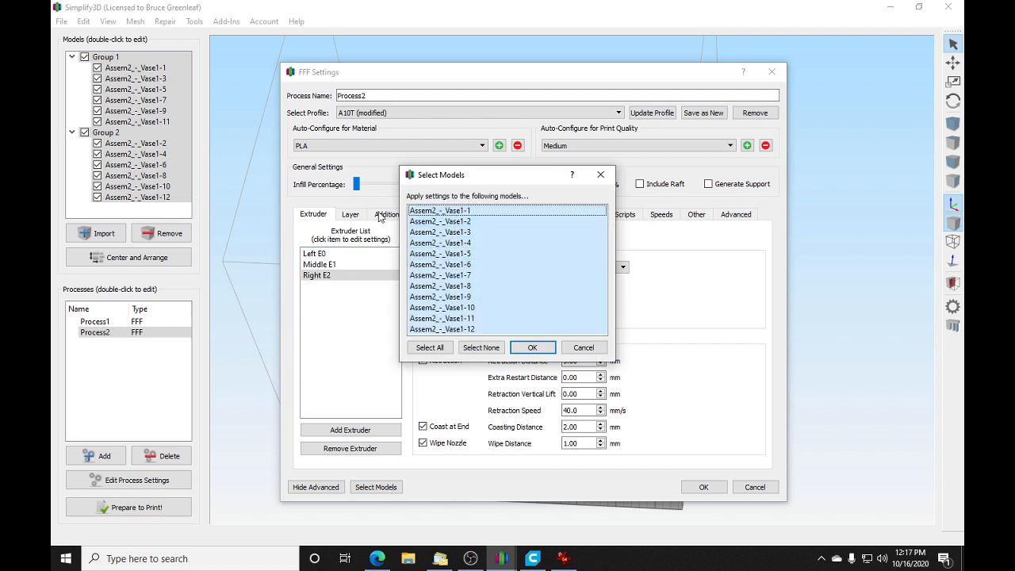
pyautogui.click(465, 222)
pyautogui.click(476, 347)
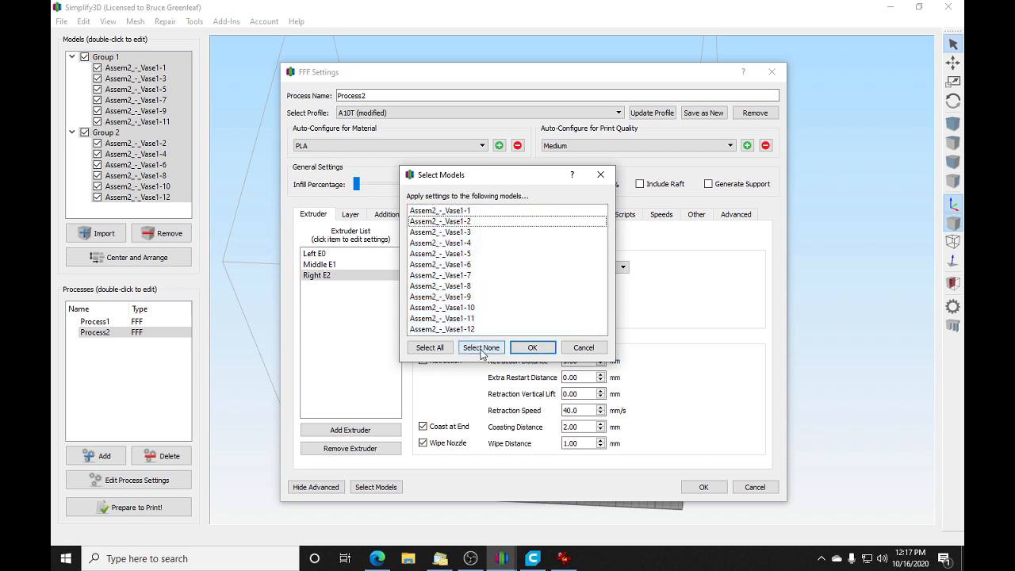
pyautogui.click(449, 222)
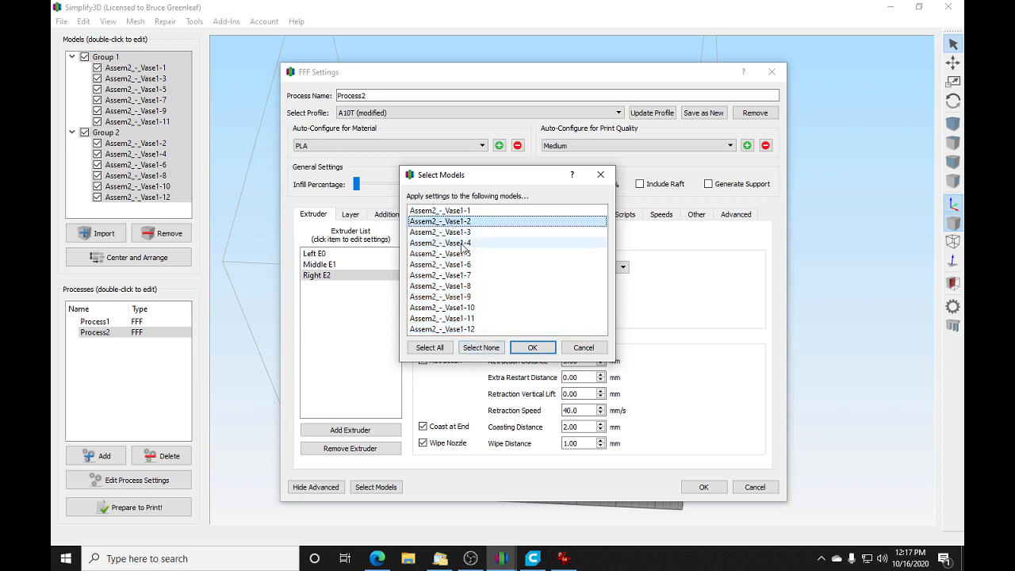
pyautogui.click(464, 243)
pyautogui.click(467, 265)
pyautogui.click(492, 285)
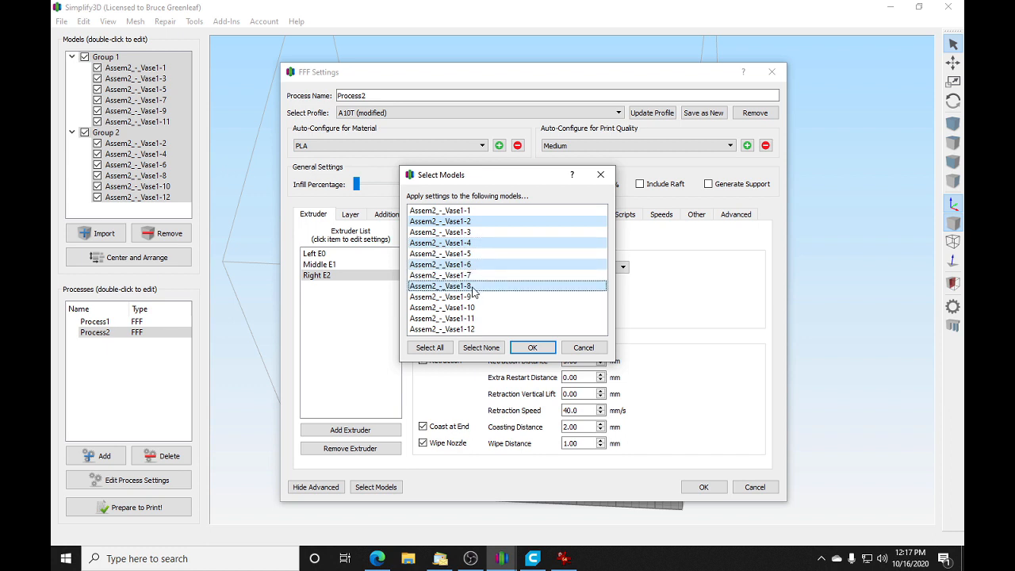
pyautogui.click(476, 308)
pyautogui.click(475, 330)
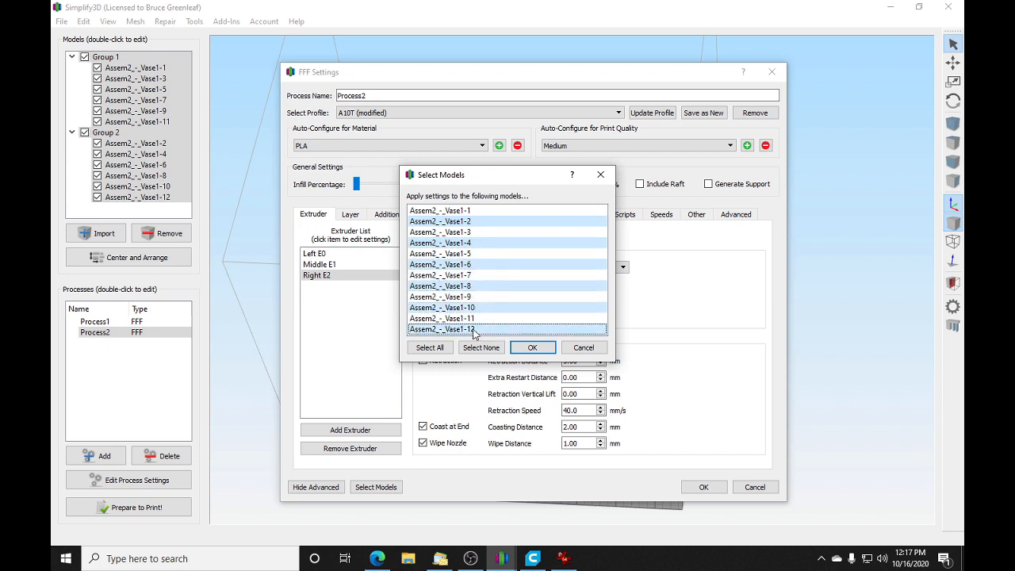
pyautogui.click(535, 347)
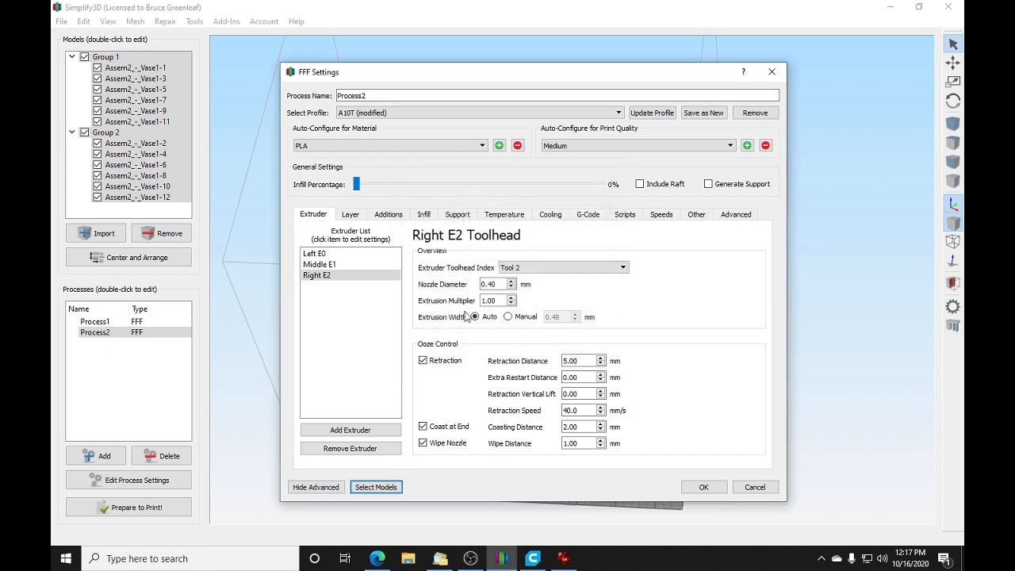
pyautogui.click(712, 488)
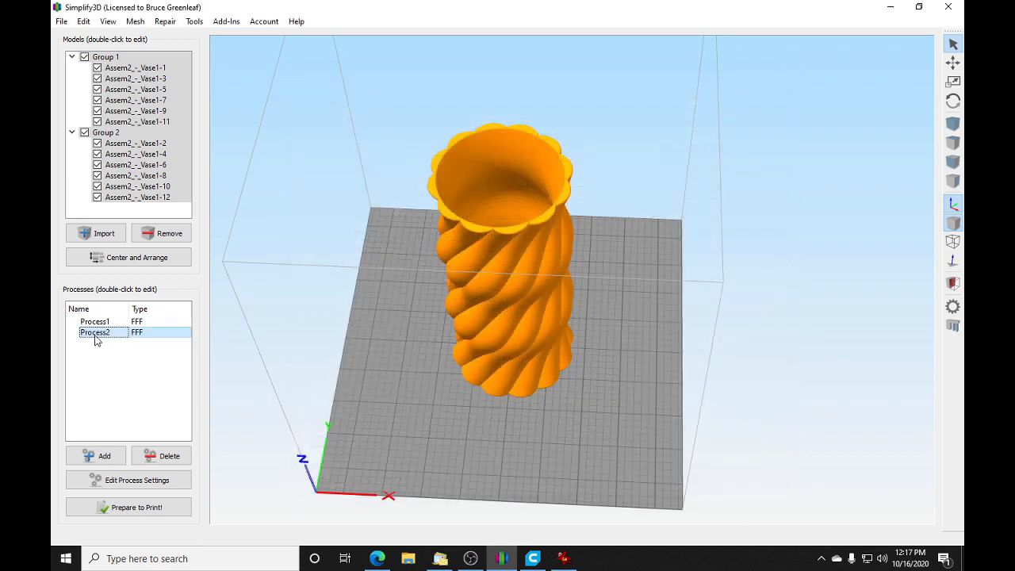
# Step: Restrict Process1 to vase pieces Vase1-1, 3, 5, 7, 9 and 11 and accept its settings
pyautogui.doubleClick(94, 322)
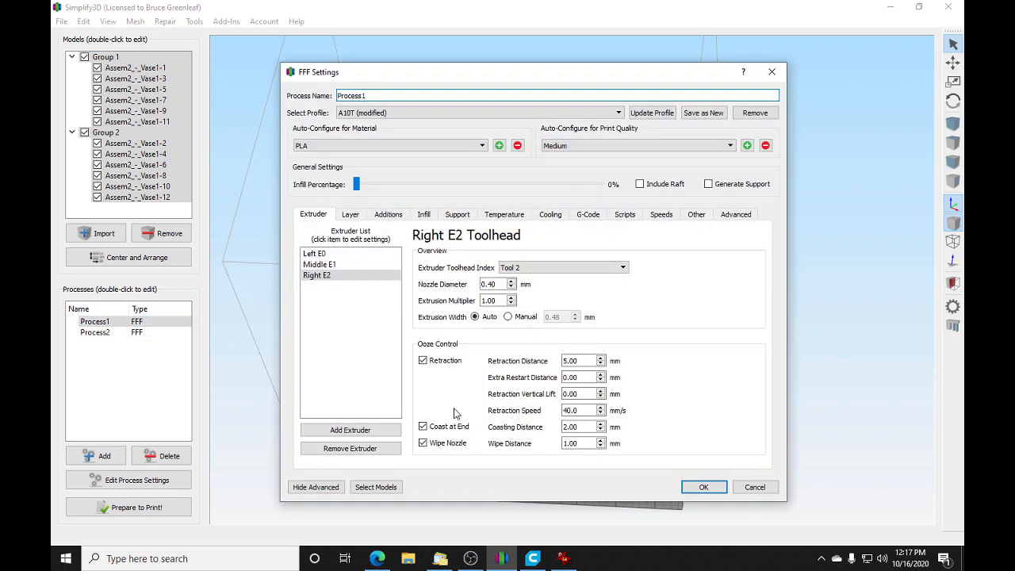
pyautogui.click(381, 491)
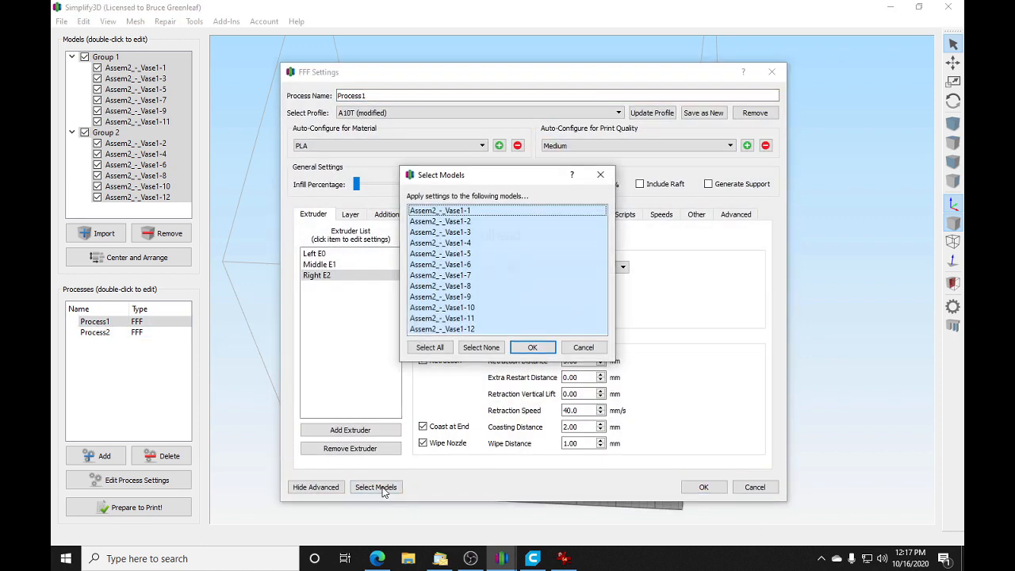
pyautogui.click(485, 349)
pyautogui.click(469, 210)
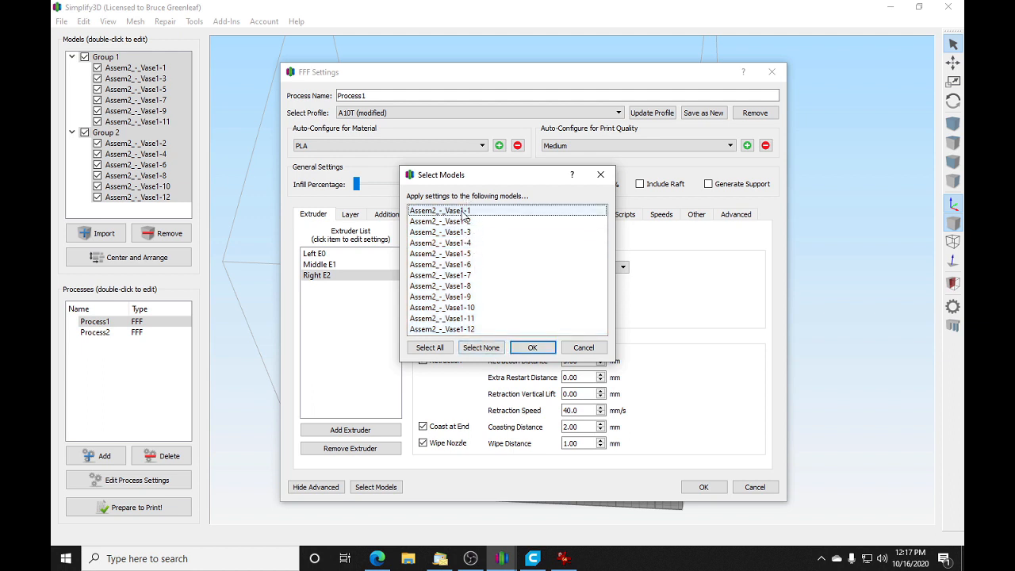
pyautogui.keyDown('ctrl'); pyautogui.click(462, 232); pyautogui.keyUp('ctrl')
pyautogui.keyDown('ctrl'); pyautogui.click(468, 253); pyautogui.keyUp('ctrl')
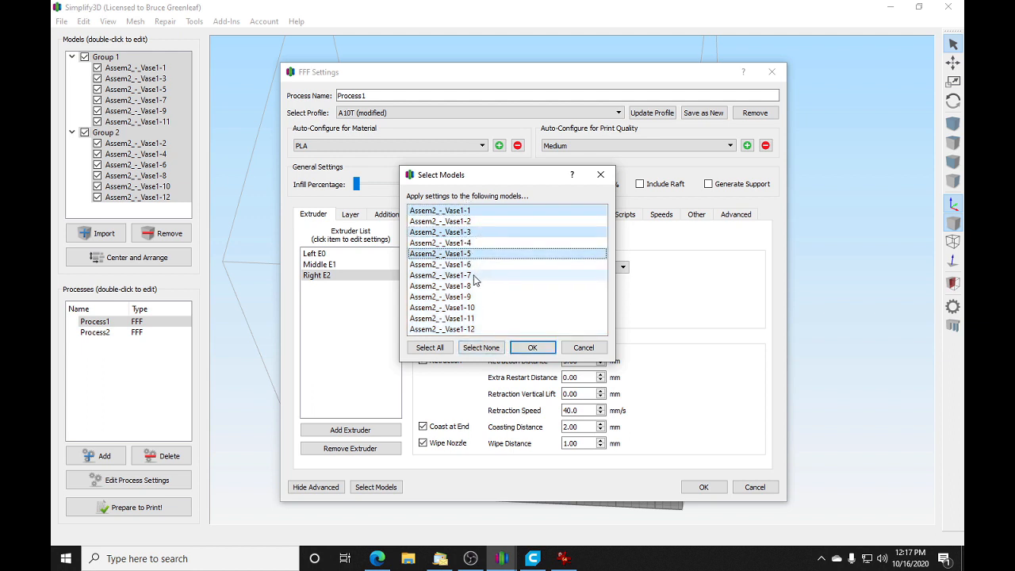
pyautogui.keyDown('ctrl'); pyautogui.click(473, 275); pyautogui.keyUp('ctrl')
pyautogui.keyDown('ctrl'); pyautogui.click(473, 297); pyautogui.keyUp('ctrl')
pyautogui.keyDown('ctrl'); pyautogui.click(475, 318); pyautogui.keyUp('ctrl')
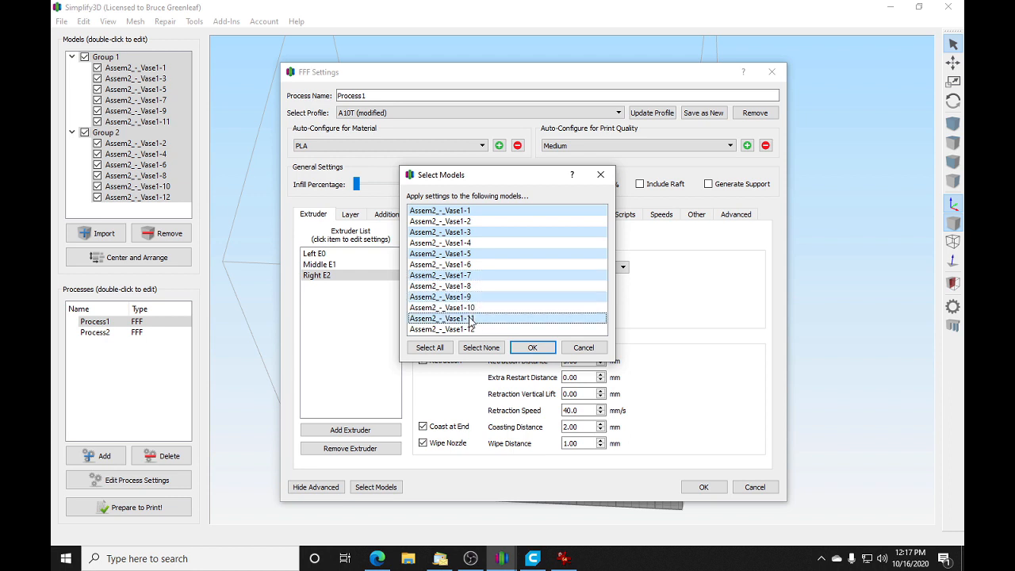
pyautogui.click(533, 349)
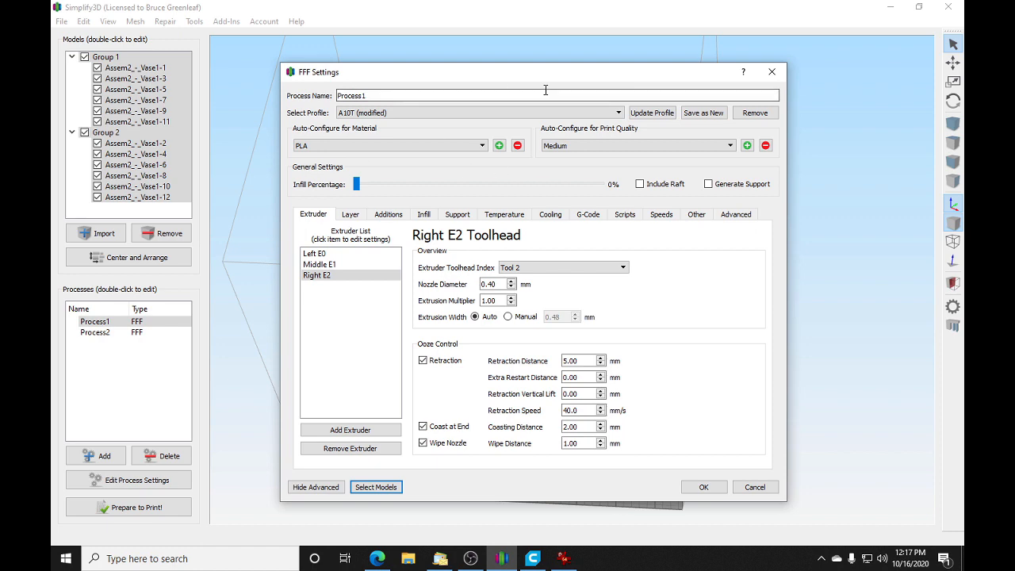
pyautogui.click(704, 487)
# Step: Open the Process2 settings and turn off Wipe Nozzle for the Middle E1 extruder, checking the same option on Left E0
pyautogui.doubleClick(104, 332)
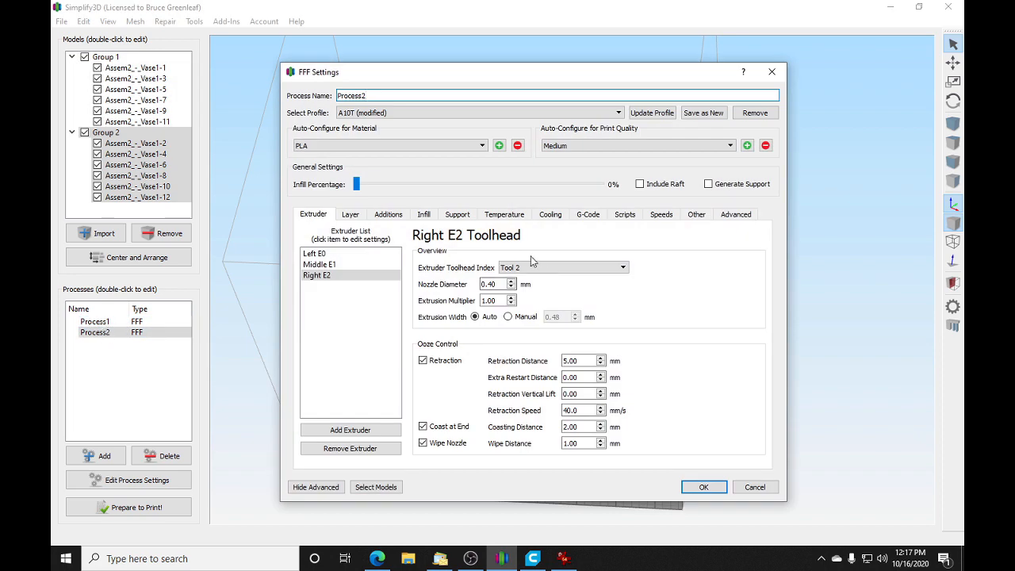
pyautogui.click(349, 264)
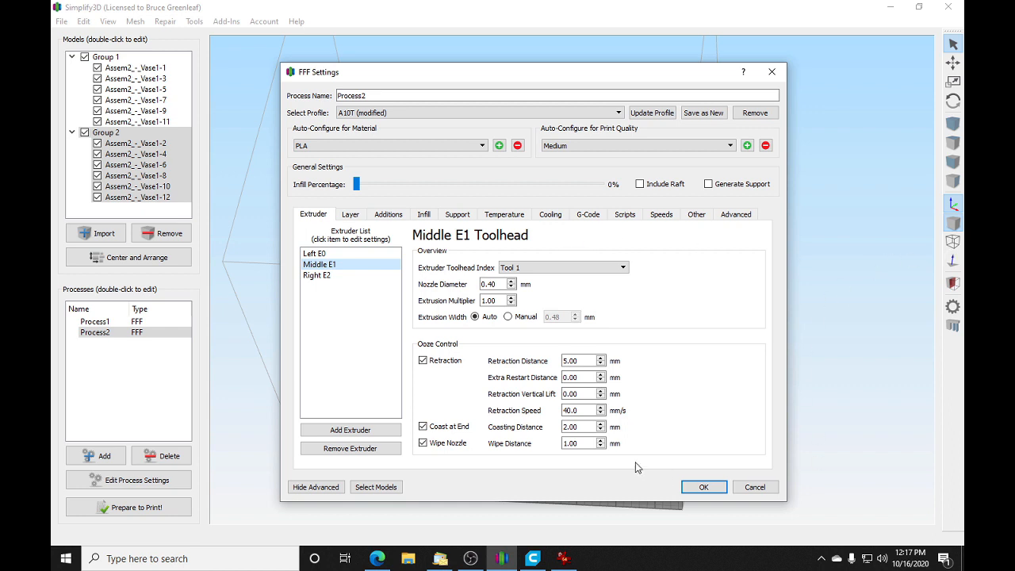
pyautogui.click(422, 445)
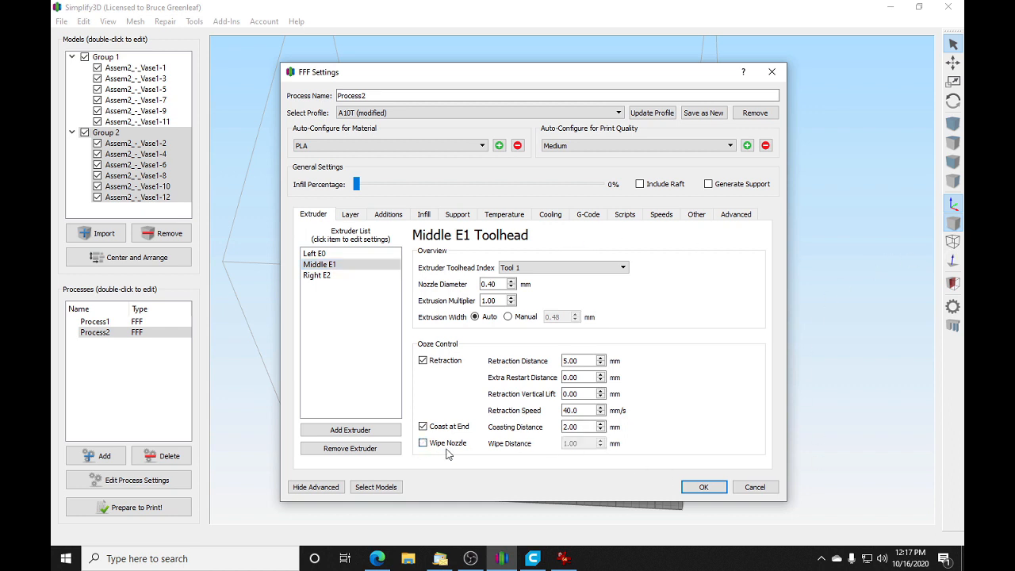
pyautogui.click(317, 254)
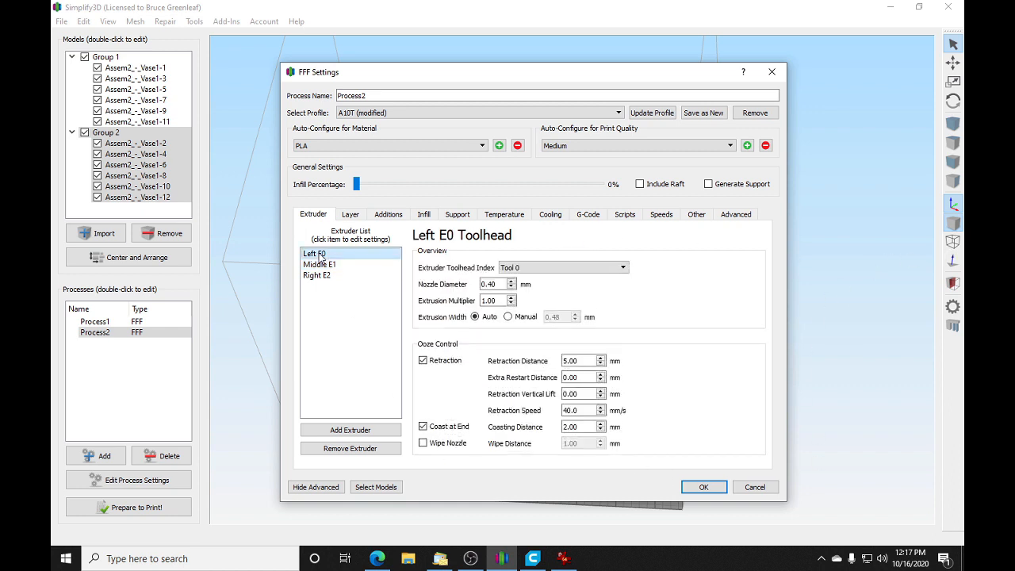
pyautogui.click(321, 265)
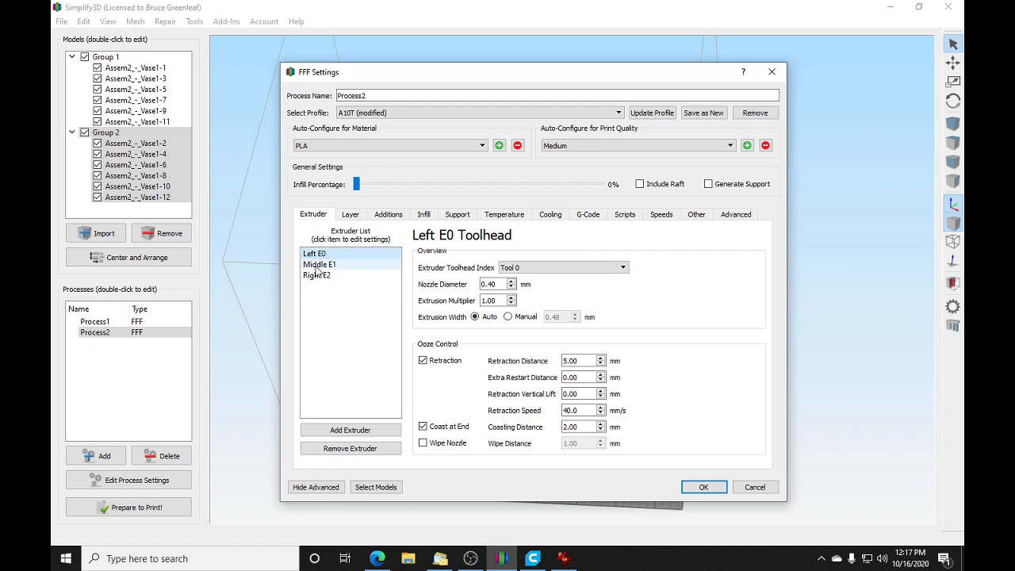
# Step: Set both the primary extruder and the infill extruder of Process2 to Middle E1 and accept the settings
pyautogui.click(350, 216)
pyautogui.click(398, 250)
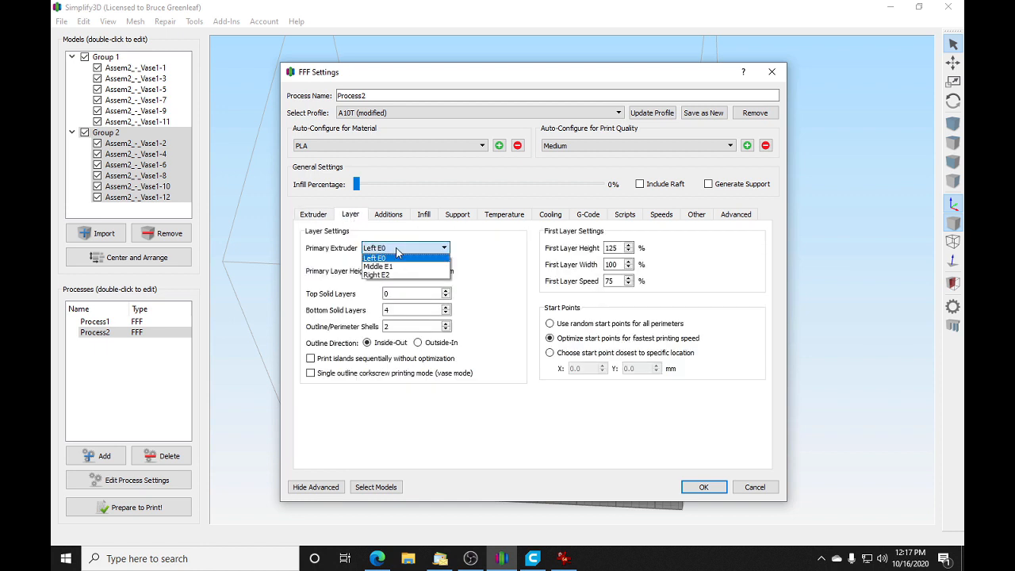
pyautogui.click(384, 267)
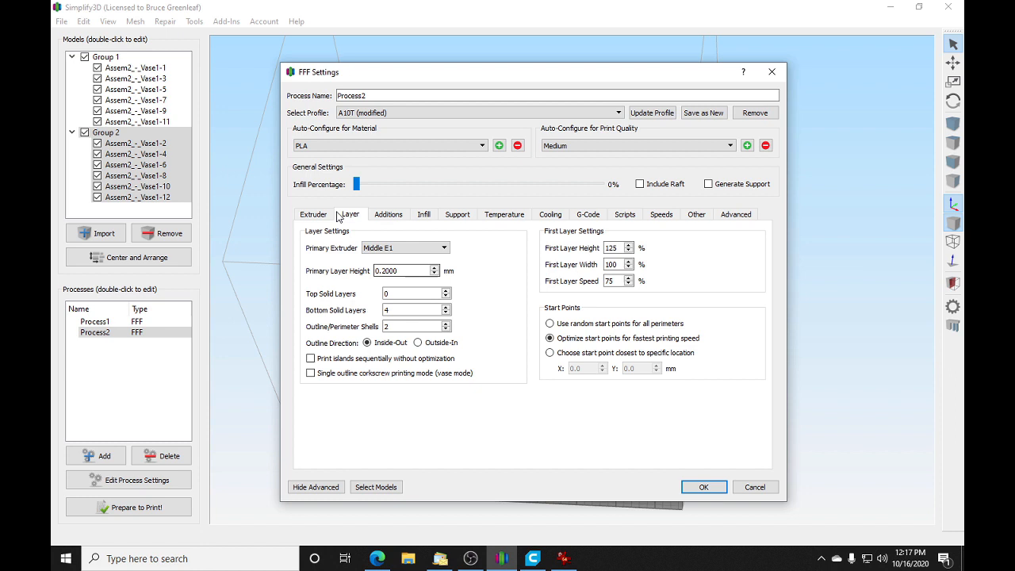
pyautogui.click(388, 214)
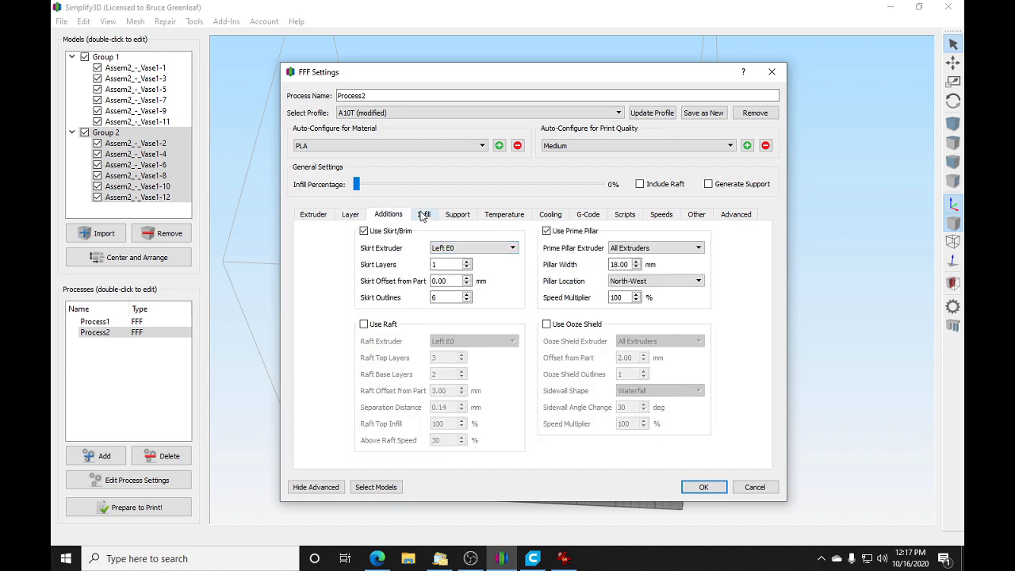
pyautogui.click(425, 215)
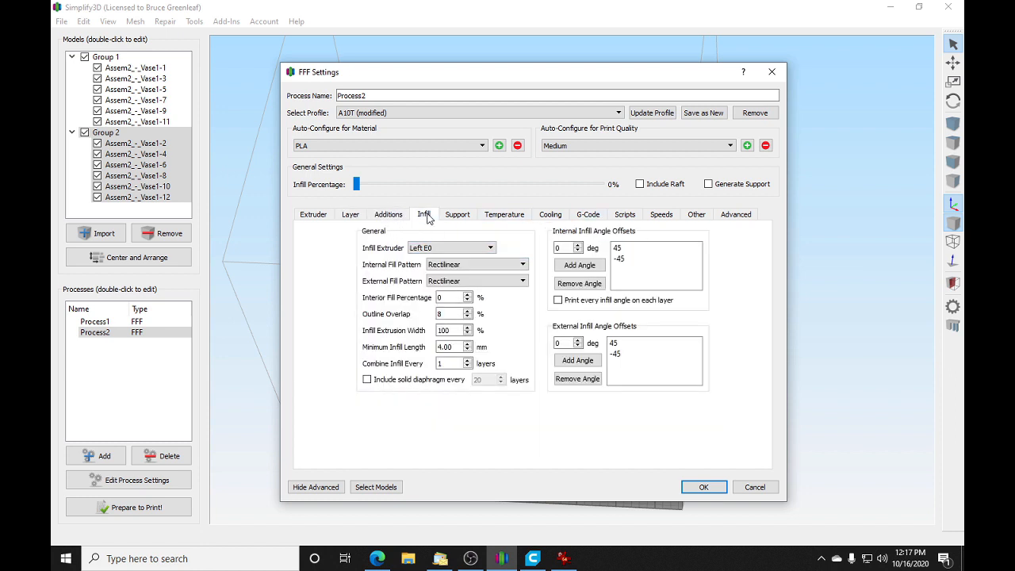
pyautogui.click(457, 248)
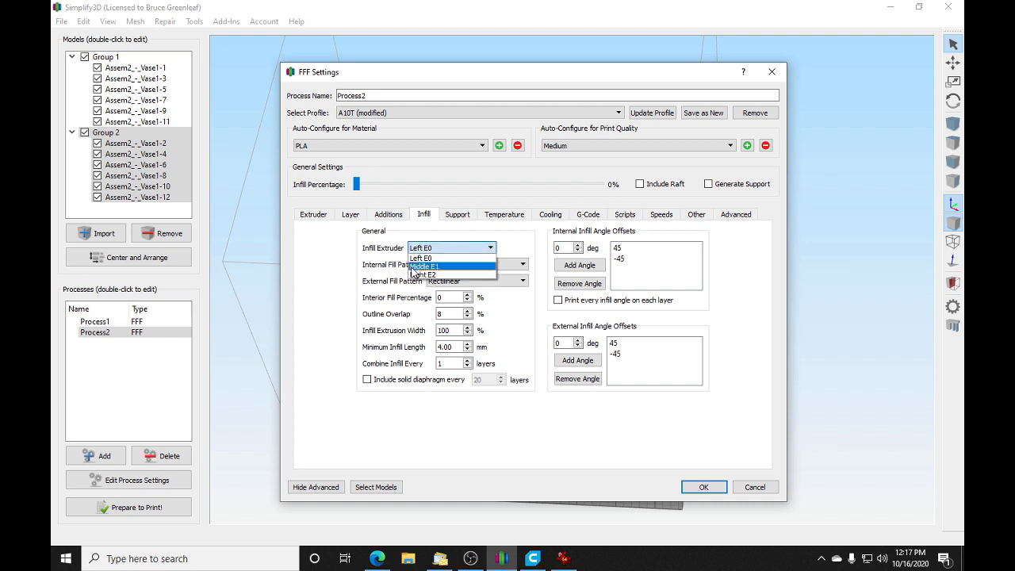
pyautogui.click(459, 268)
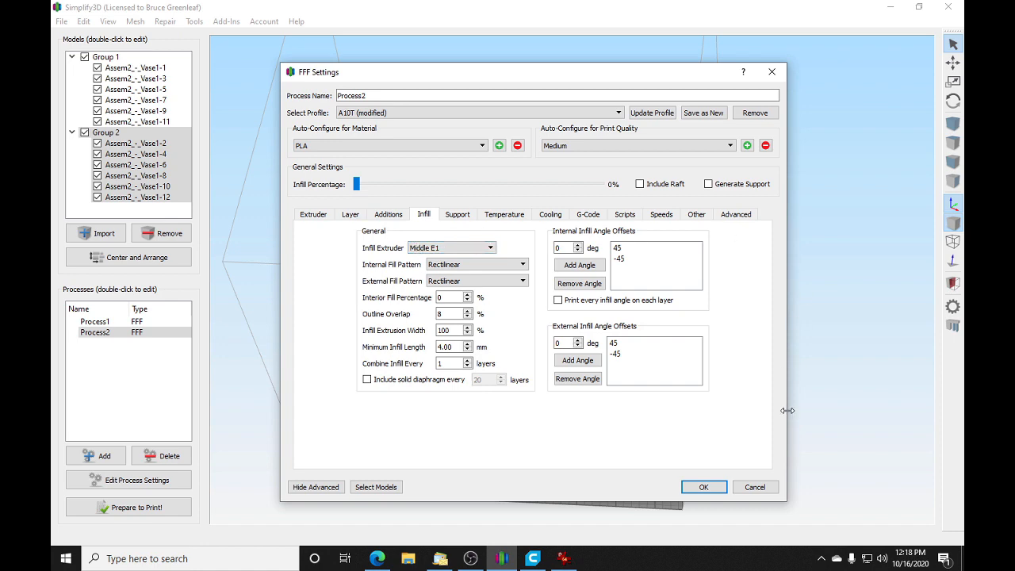
pyautogui.click(712, 486)
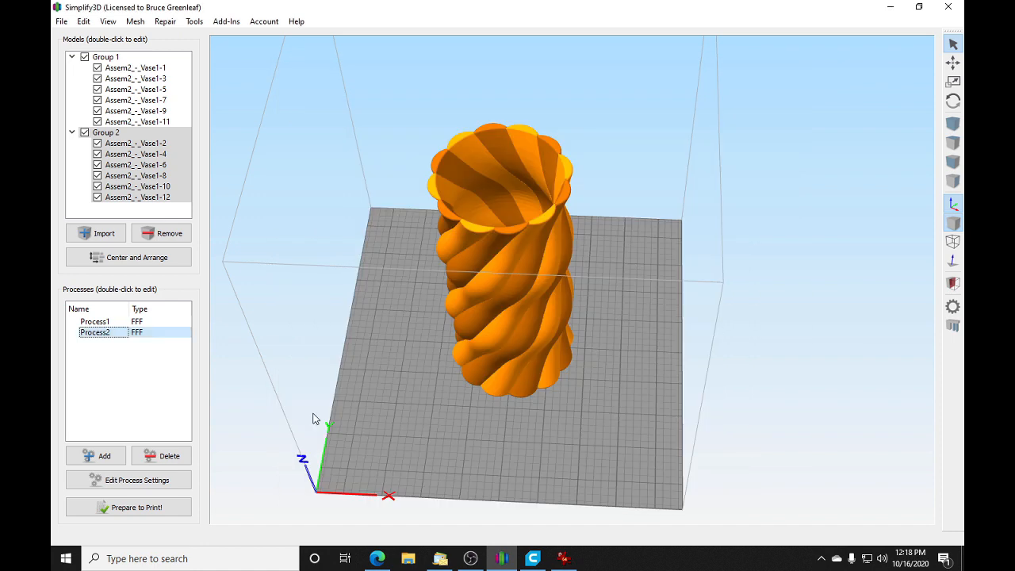
# Step: Prepare the print with all processes in continuous layer-by-layer mode, continuing past the extruder configuration prompt
pyautogui.click(136, 507)
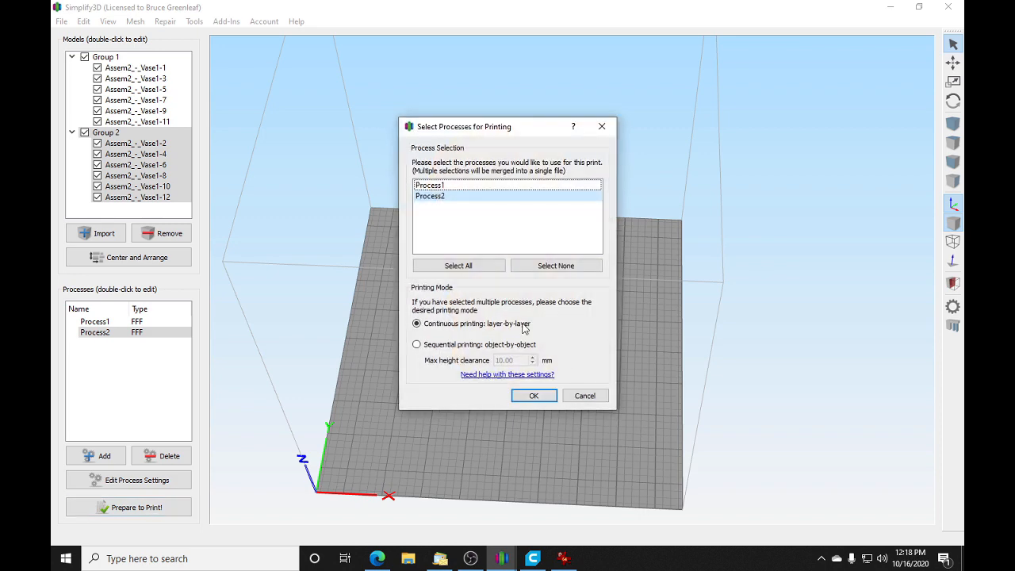
pyautogui.click(458, 265)
pyautogui.click(534, 396)
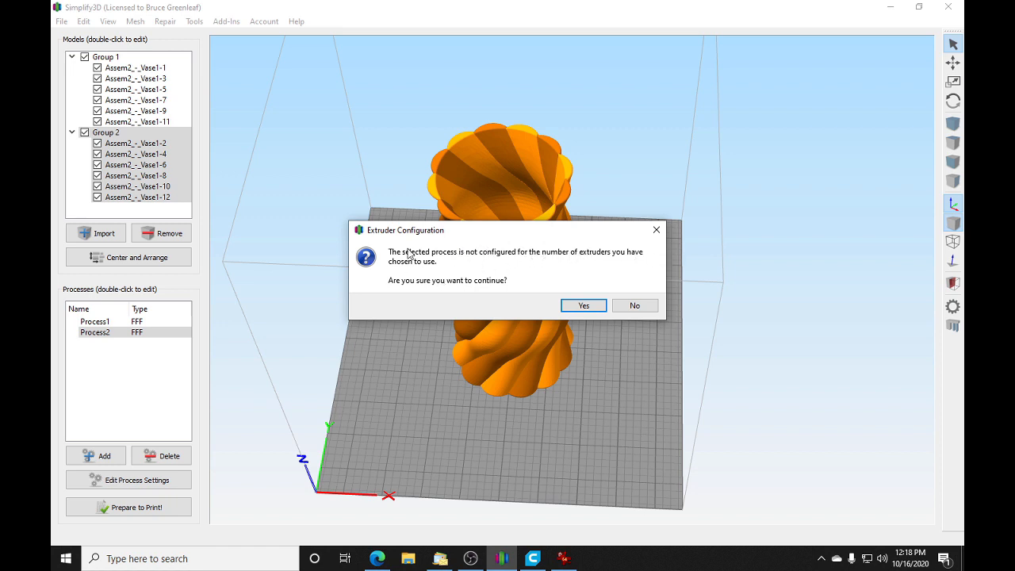
pyautogui.click(584, 306)
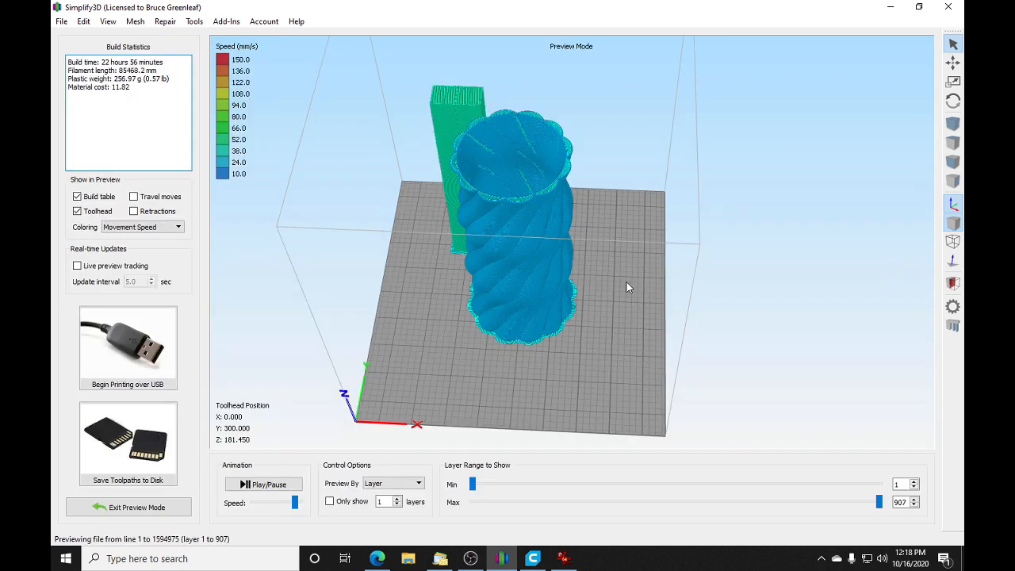
# Step: Color the toolpath preview by Active Toolhead, inspect the vase and prime pillar from a lower angle, and exit the preview
pyautogui.click(164, 227)
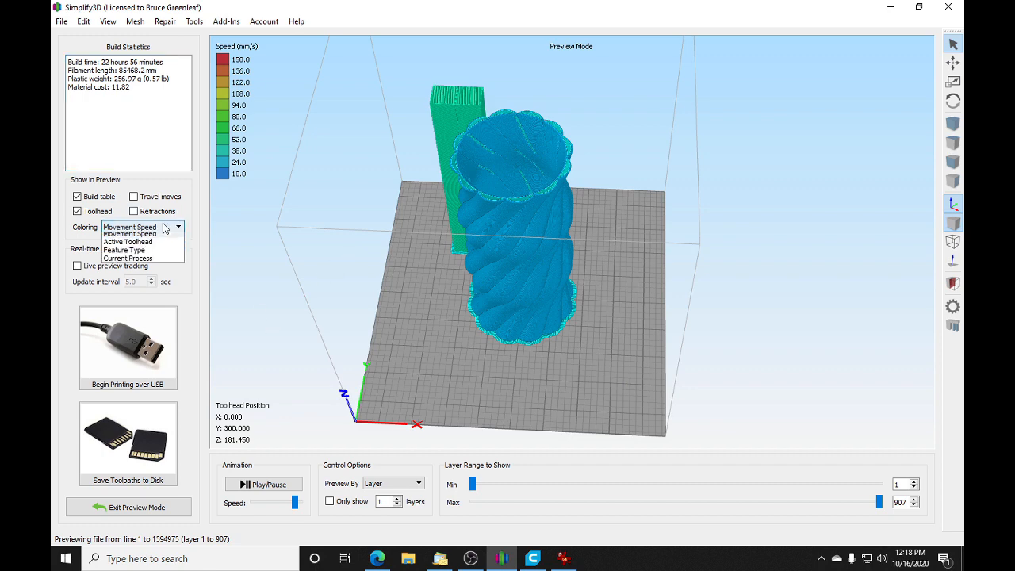
pyautogui.click(133, 242)
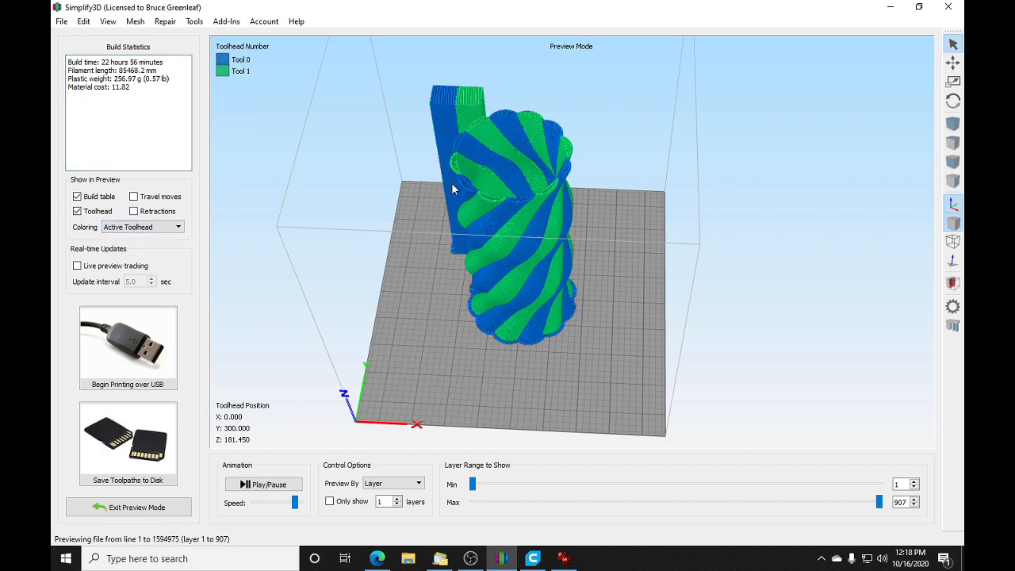
pyautogui.moveTo(639, 303); pyautogui.dragTo(471, 137)
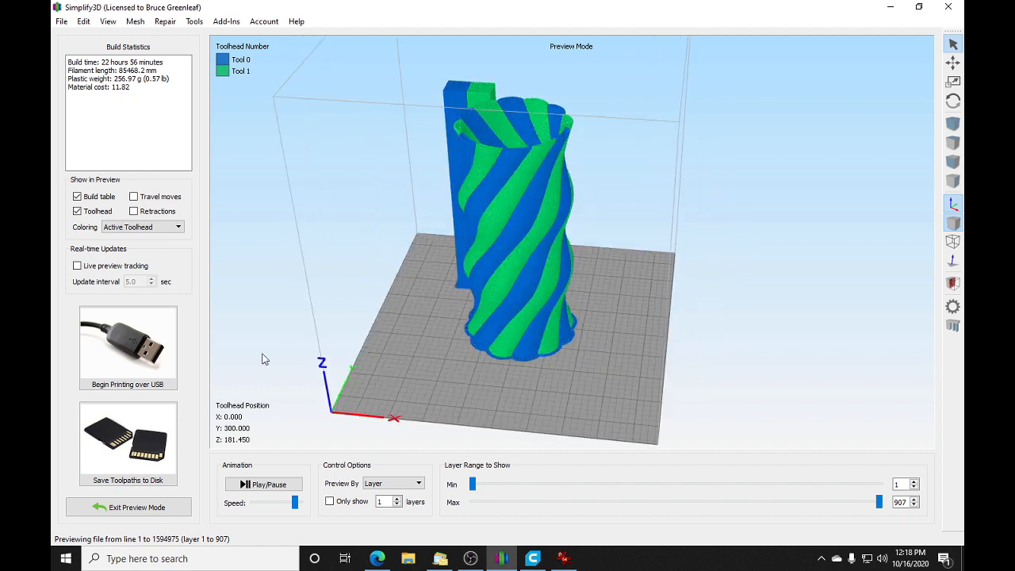
pyautogui.click(176, 506)
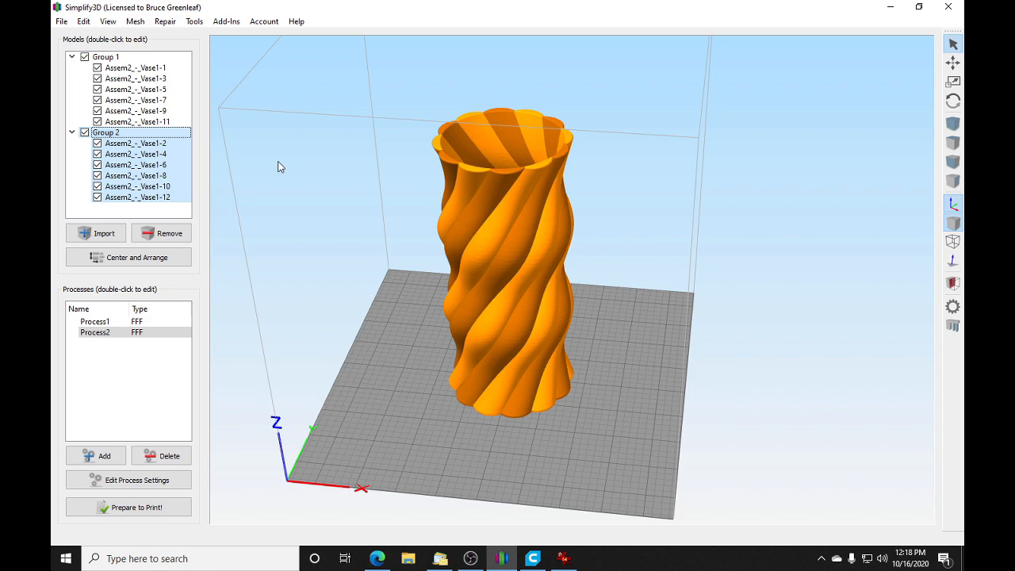
# Step: Open the Process1 settings at the tool change script and examine the M166 command for new tool 0
pyautogui.click(119, 323)
pyautogui.doubleClick(119, 326)
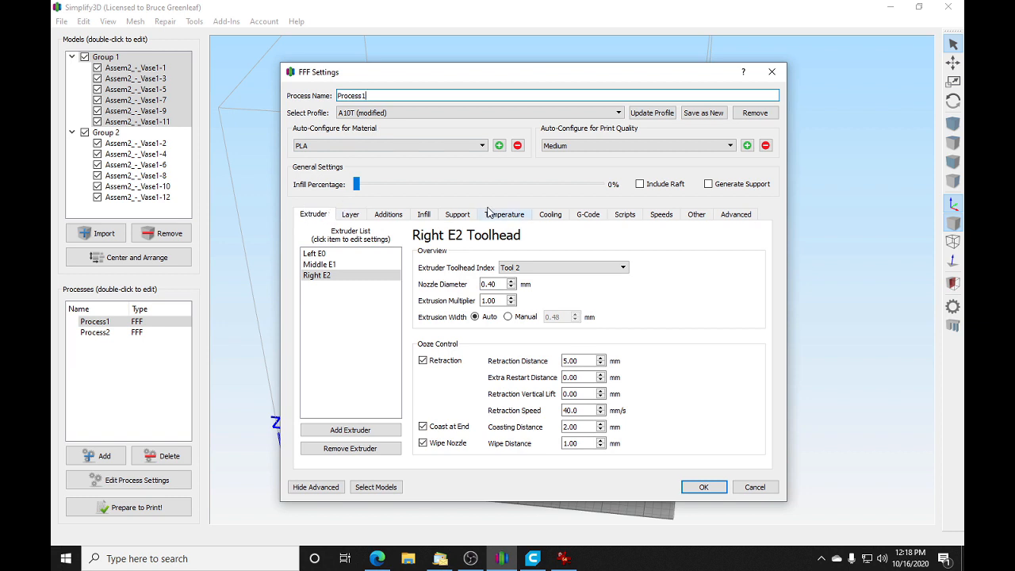
pyautogui.click(632, 219)
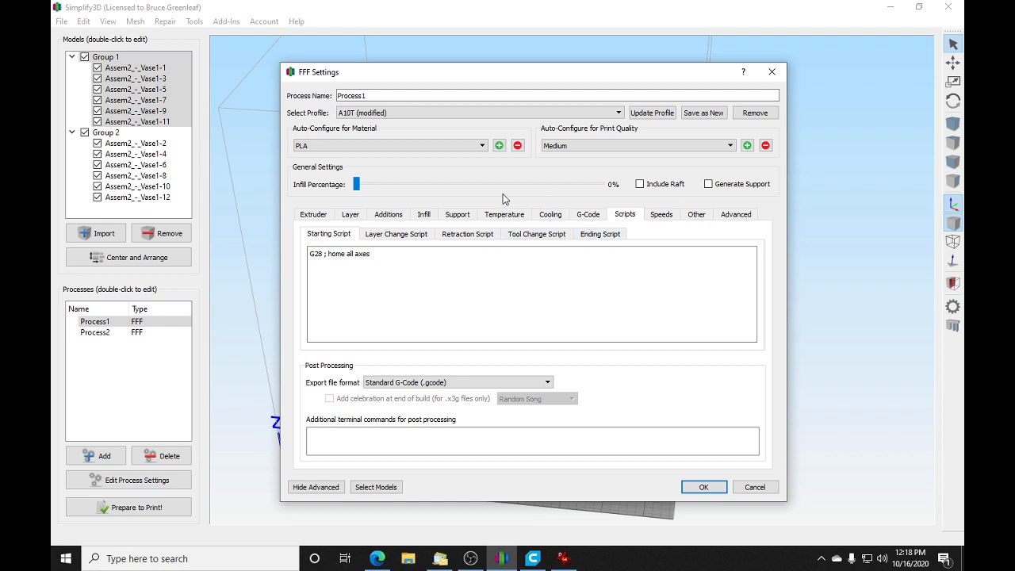
pyautogui.click(535, 238)
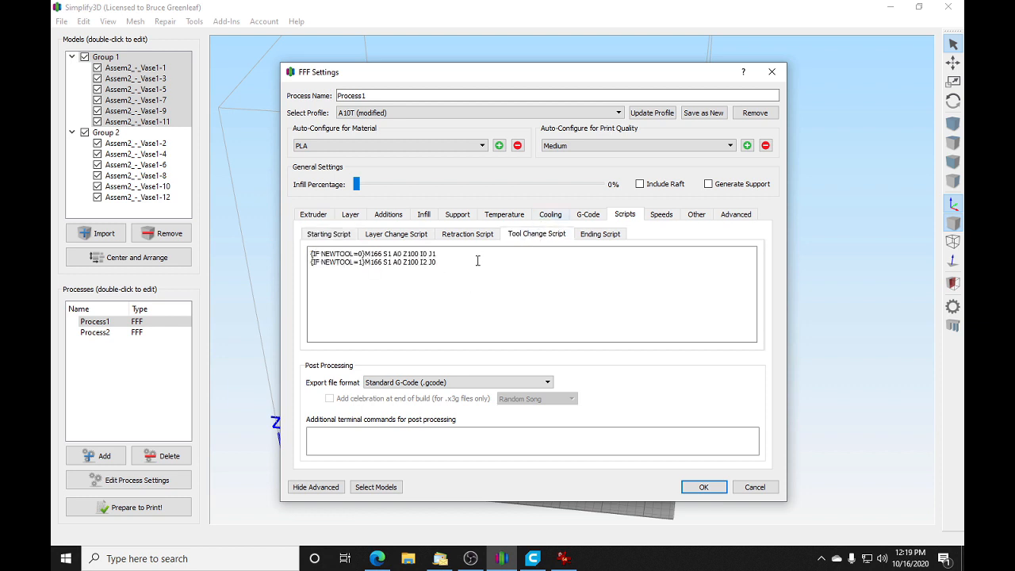
pyautogui.moveTo(436, 254); pyautogui.dragTo(364, 254)
pyautogui.click(361, 284)
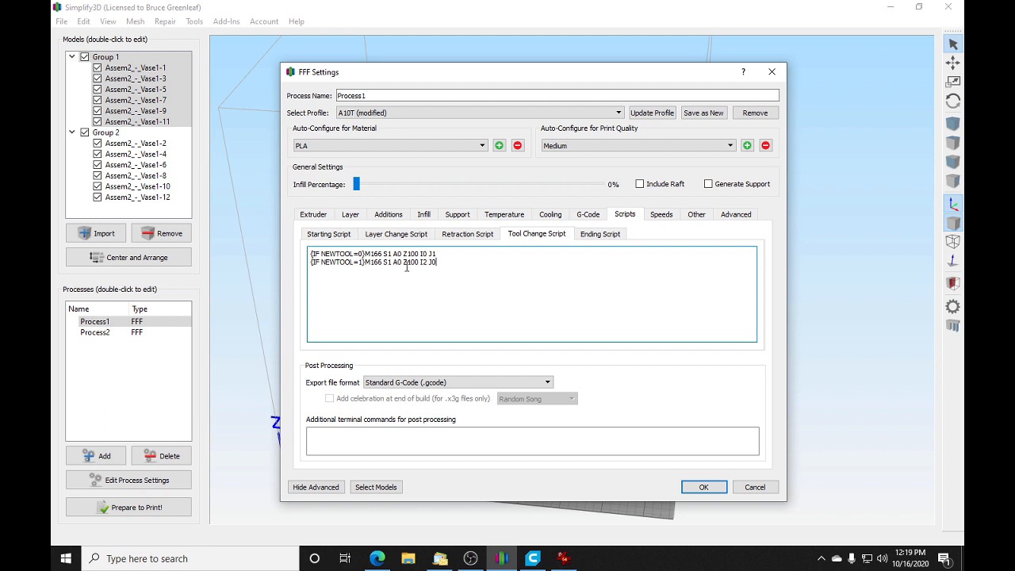
# Step: Compare the M166 command for new tool 1 with the line for new tool 0 in the tool change script
pyautogui.moveTo(438, 262); pyautogui.dragTo(366, 266)
pyautogui.click(391, 283)
pyautogui.moveTo(439, 262); pyautogui.dragTo(366, 266)
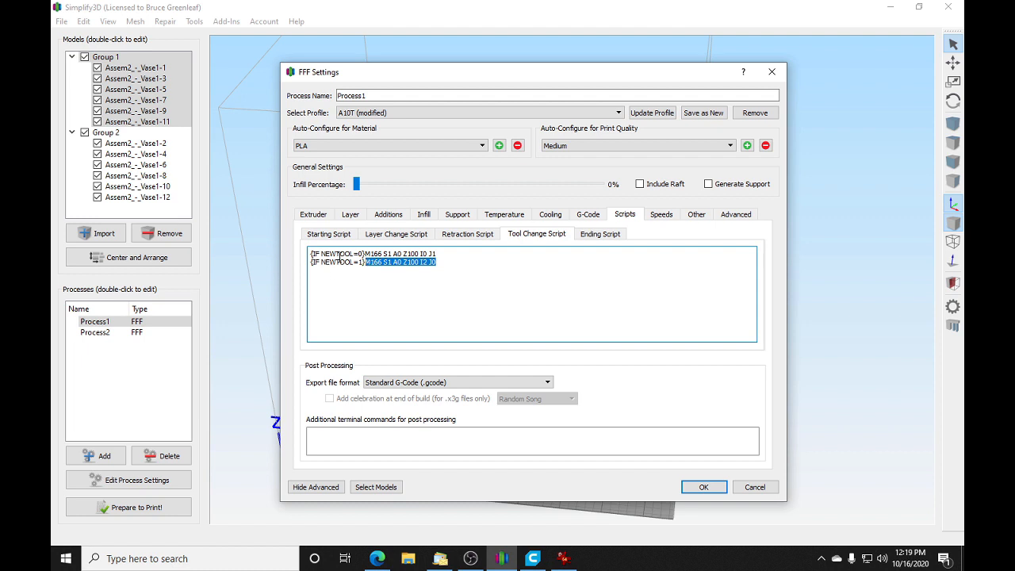
pyautogui.click(354, 254)
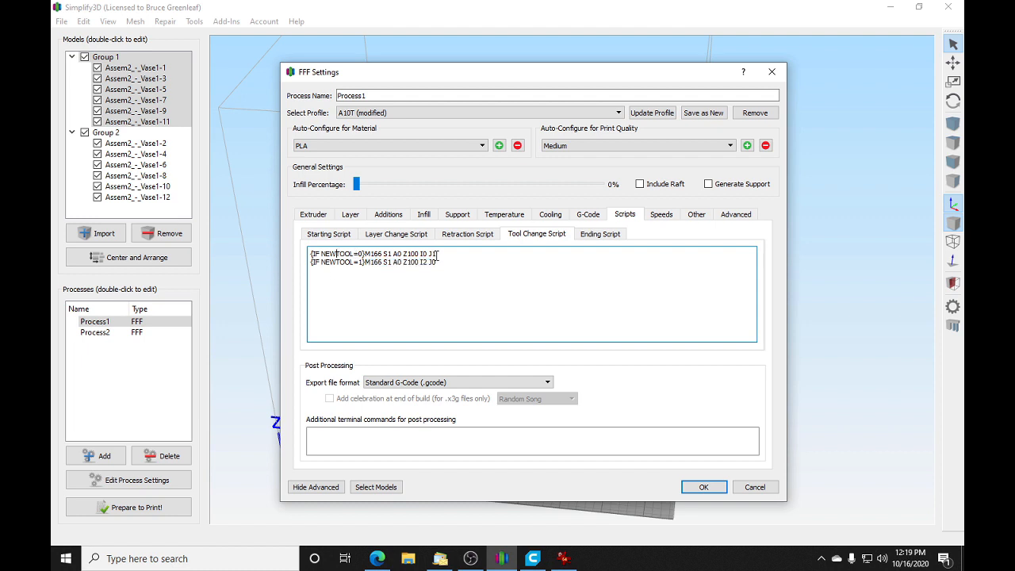
pyautogui.moveTo(436, 254); pyautogui.dragTo(370, 255)
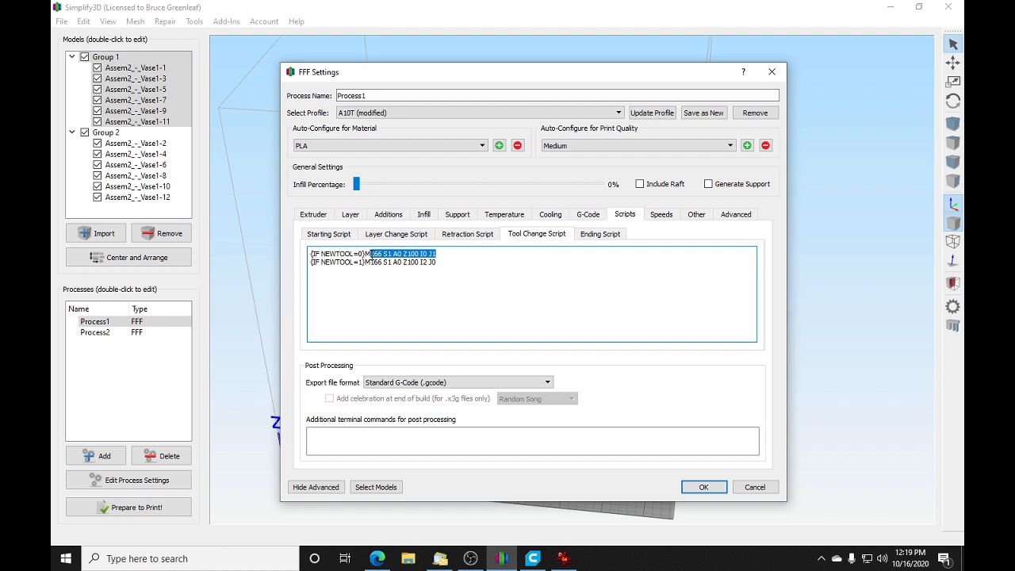
pyautogui.click(452, 263)
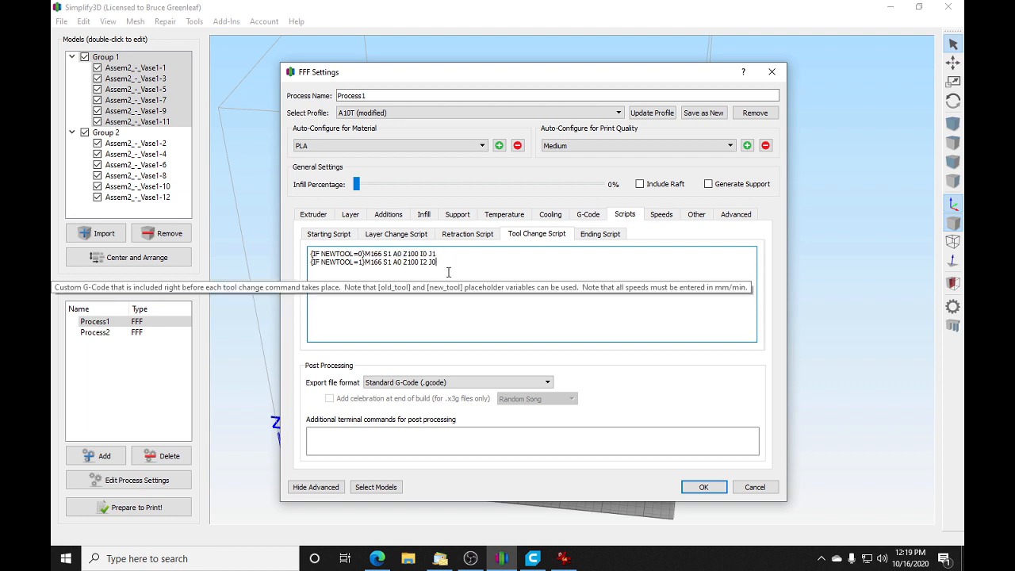
pyautogui.moveTo(440, 254); pyautogui.dragTo(358, 249)
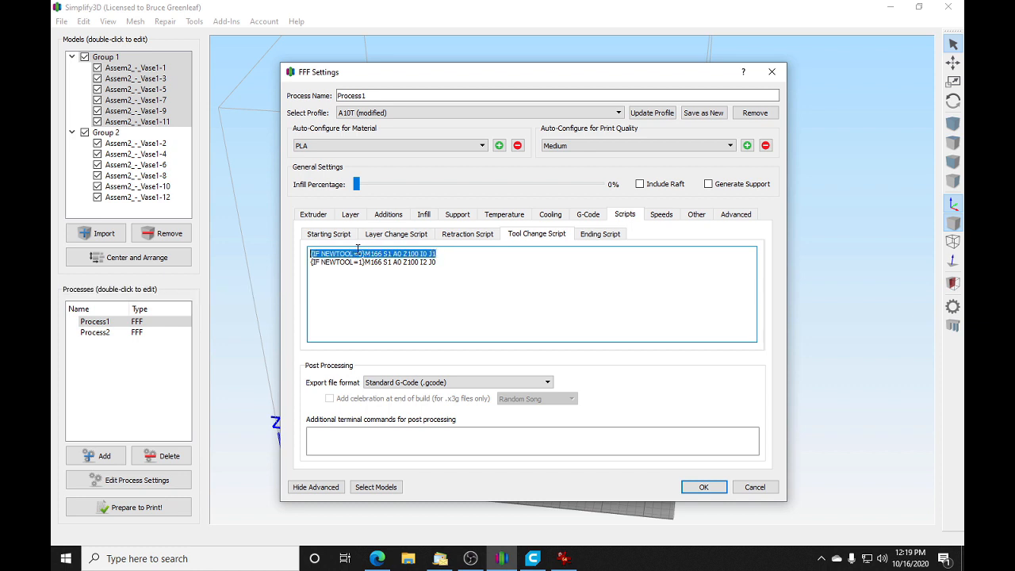
pyautogui.click(481, 278)
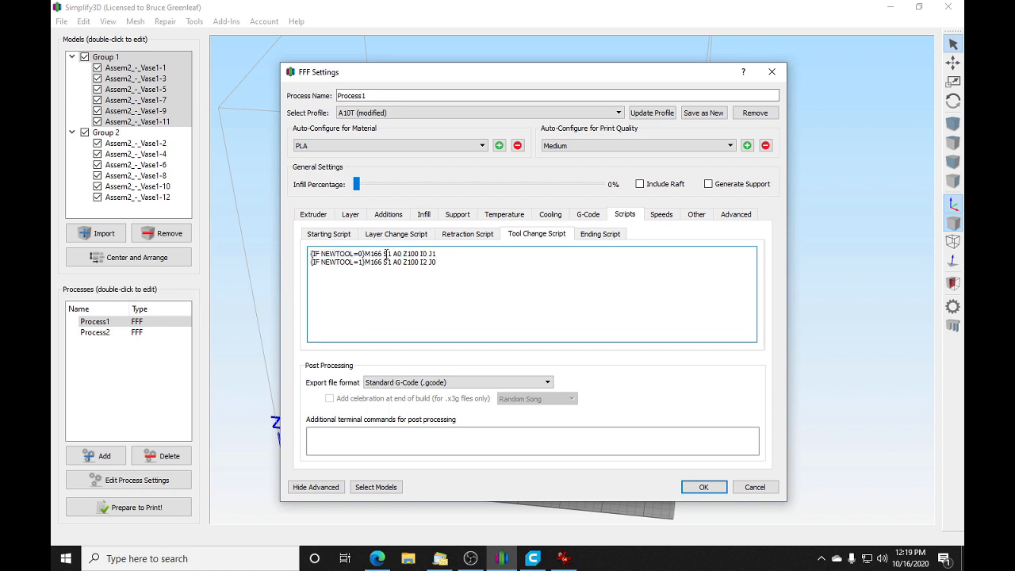
# Step: Examine the individual S, A, Z, I and J parameters of the M166 commands in both tool change lines
pyautogui.moveTo(391, 254); pyautogui.dragTo(371, 257)
pyautogui.click(399, 254)
pyautogui.doubleClick(414, 254)
pyautogui.click(424, 254)
pyautogui.moveTo(439, 254); pyautogui.dragTo(433, 256)
pyautogui.click(385, 265)
pyautogui.doubleClick(422, 263)
pyautogui.doubleClick(432, 263)
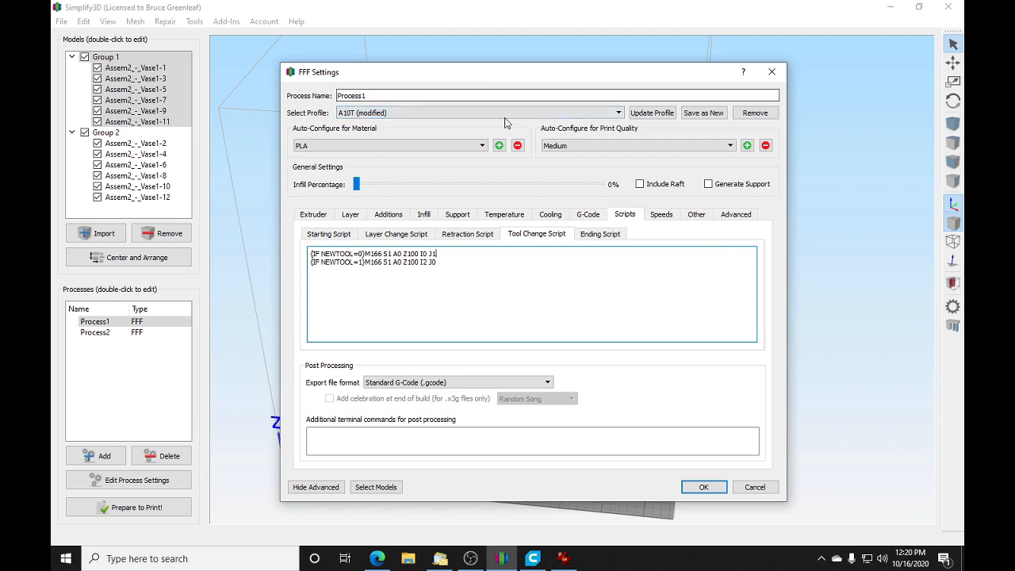
# Step: Review the complete two-line tool change script by highlighting it, and accept the Process1 settings
pyautogui.moveTo(437, 253); pyautogui.dragTo(368, 260)
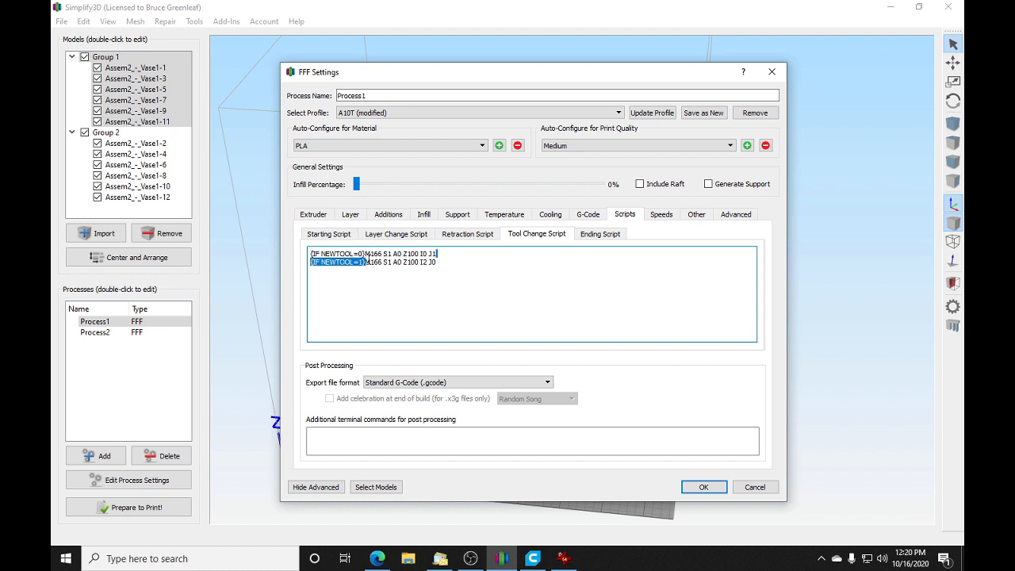
pyautogui.moveTo(460, 259); pyautogui.dragTo(309, 252)
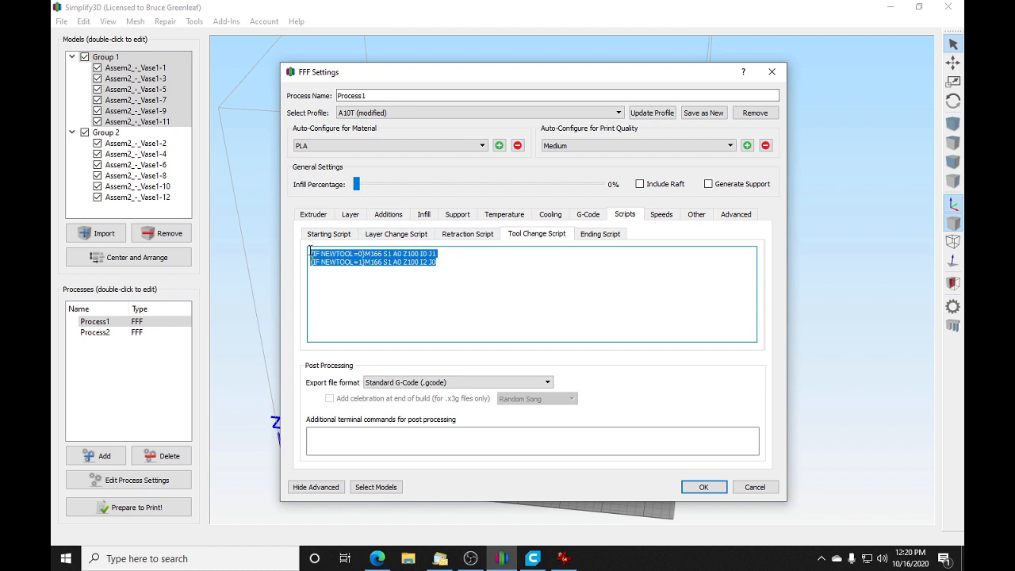
pyautogui.rightClick(374, 257)
pyautogui.click(350, 262)
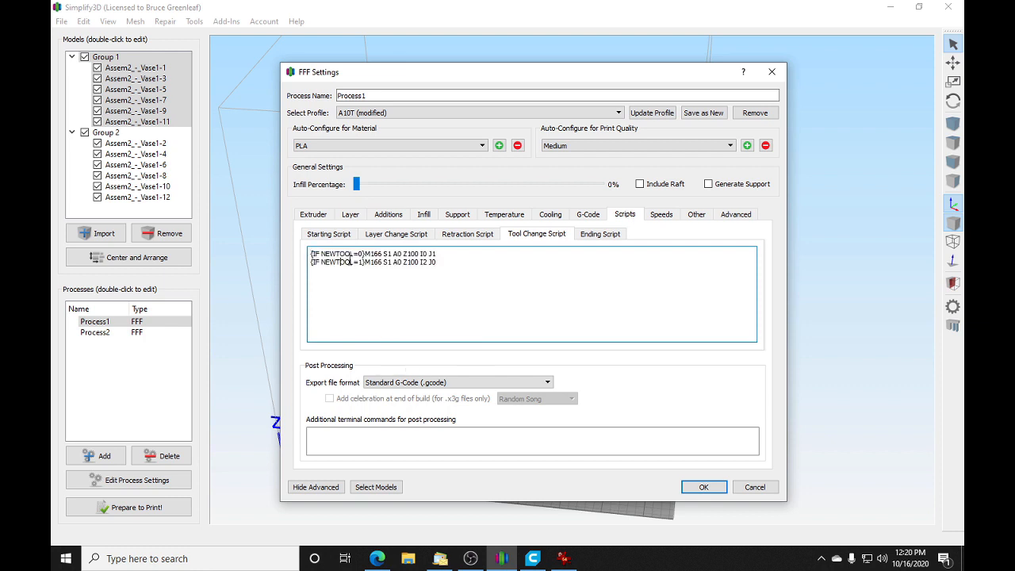
pyautogui.click(458, 267)
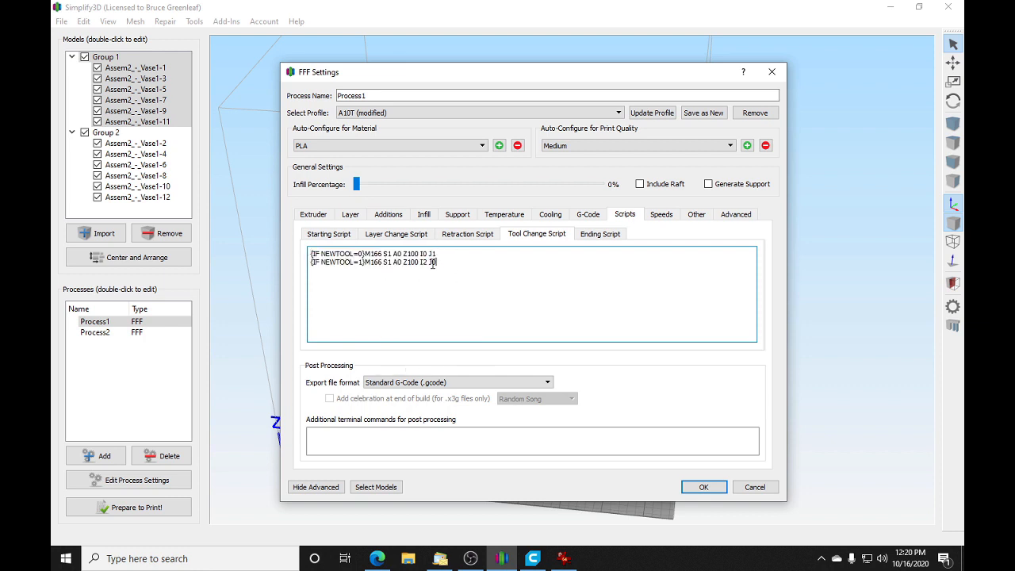
pyautogui.click(707, 487)
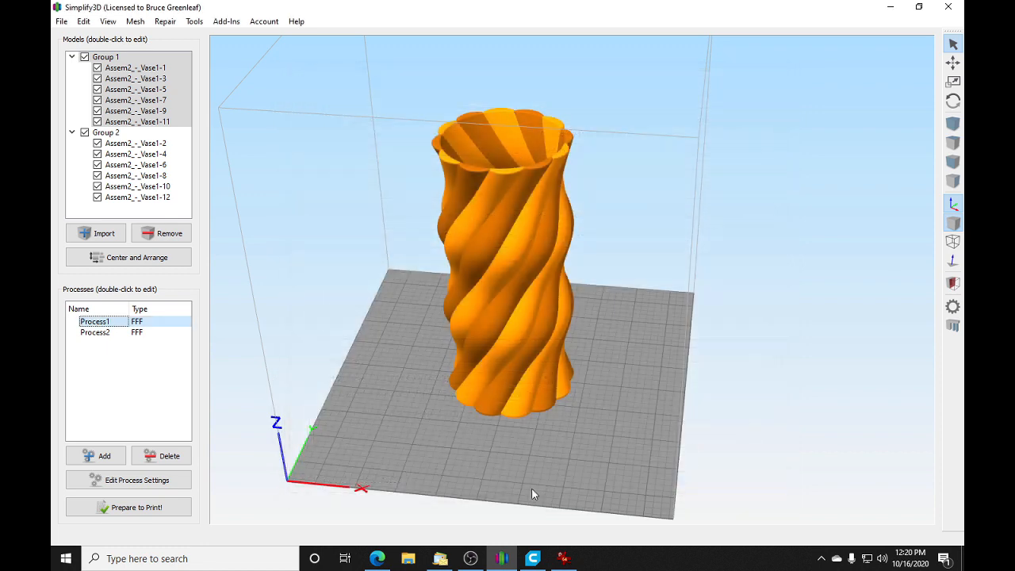
# Step: Switch to Ultimaker Cura and examine the Extruder 1 start G-code in the Custom FFF printer's machine settings
pyautogui.click(533, 558)
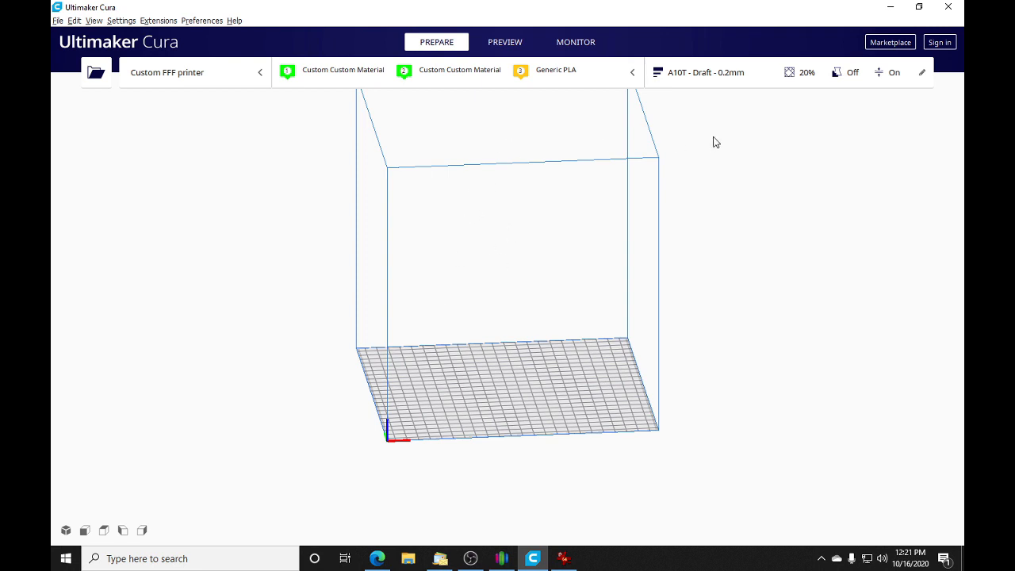
pyautogui.click(149, 23)
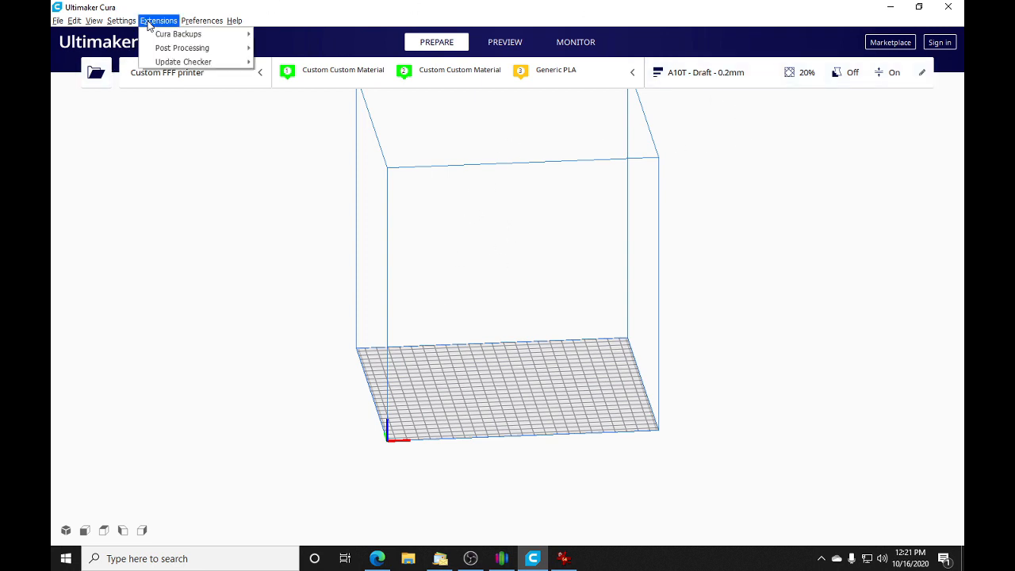
pyautogui.moveTo(122, 21)
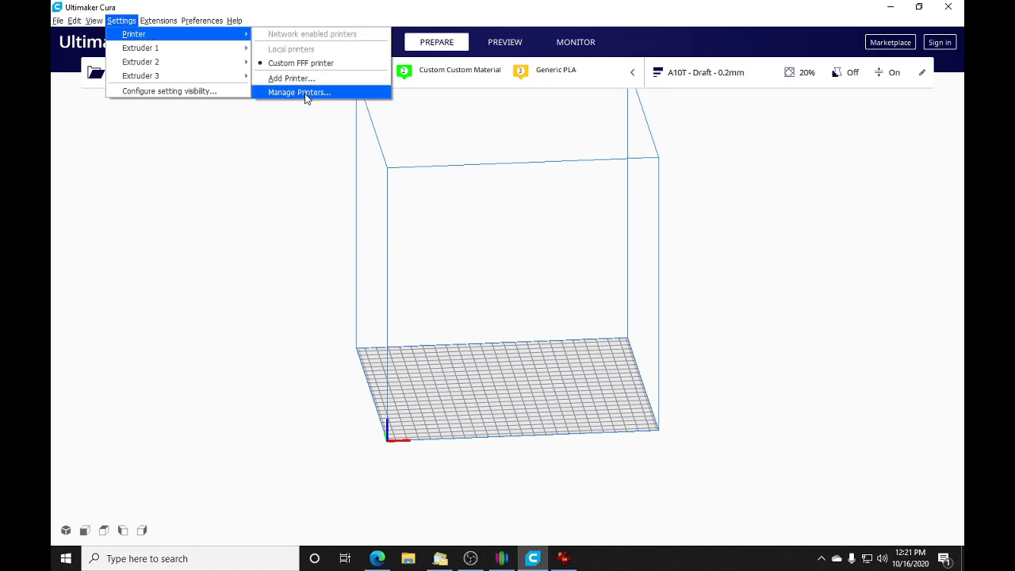
pyautogui.click(307, 92)
pyautogui.click(591, 190)
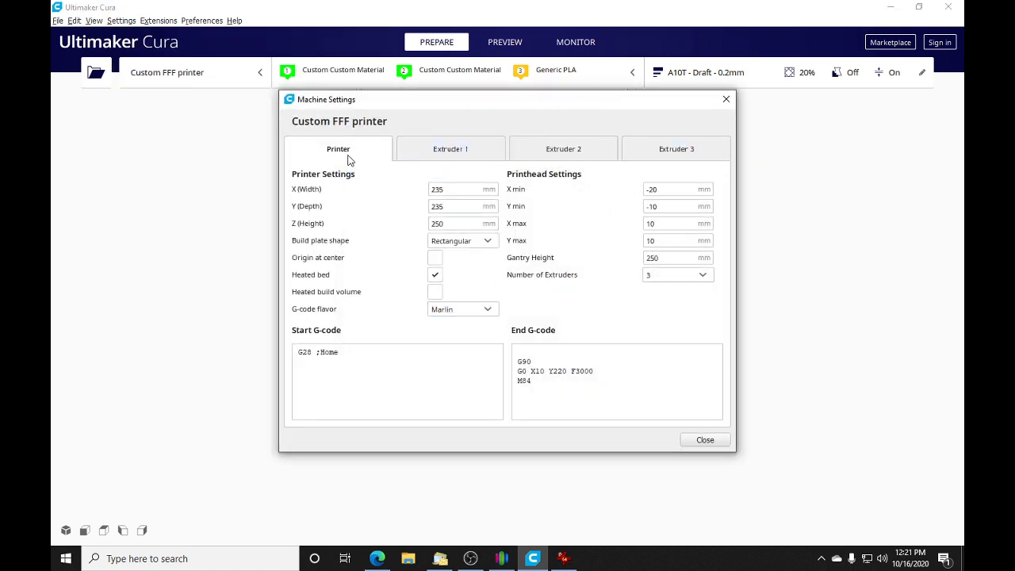
pyautogui.click(451, 151)
pyautogui.click(405, 310)
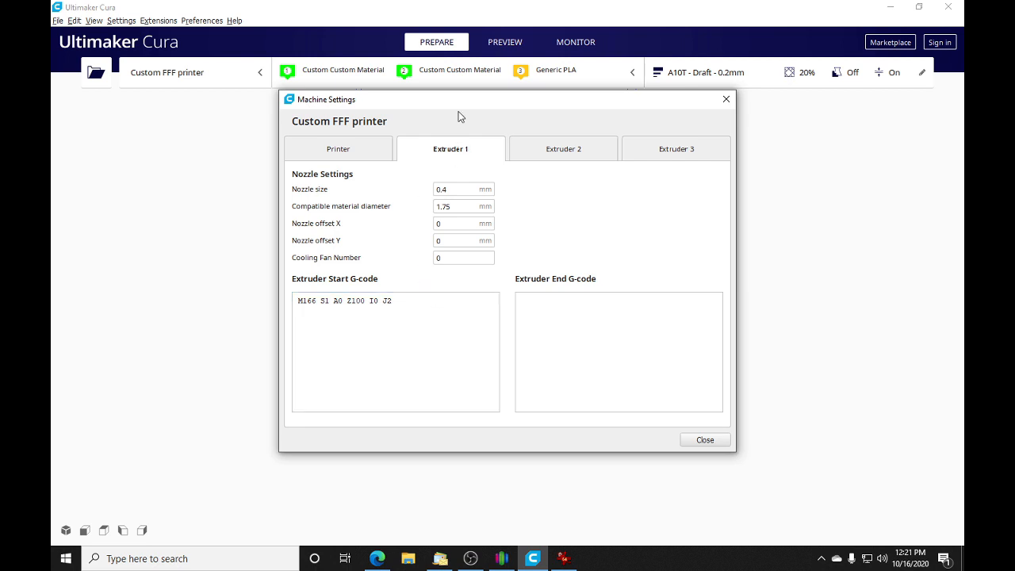
pyautogui.tripleClick(389, 302)
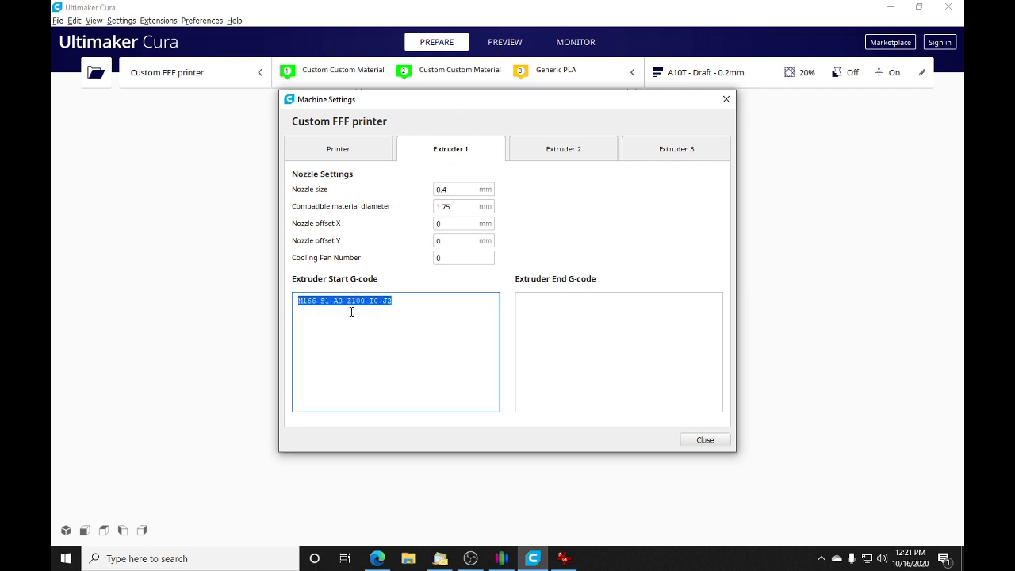
# Step: Examine the Extruder 2 start G-code, close the machine settings and printer preferences, and exit Cura to return to Simplify3D
pyautogui.click(558, 151)
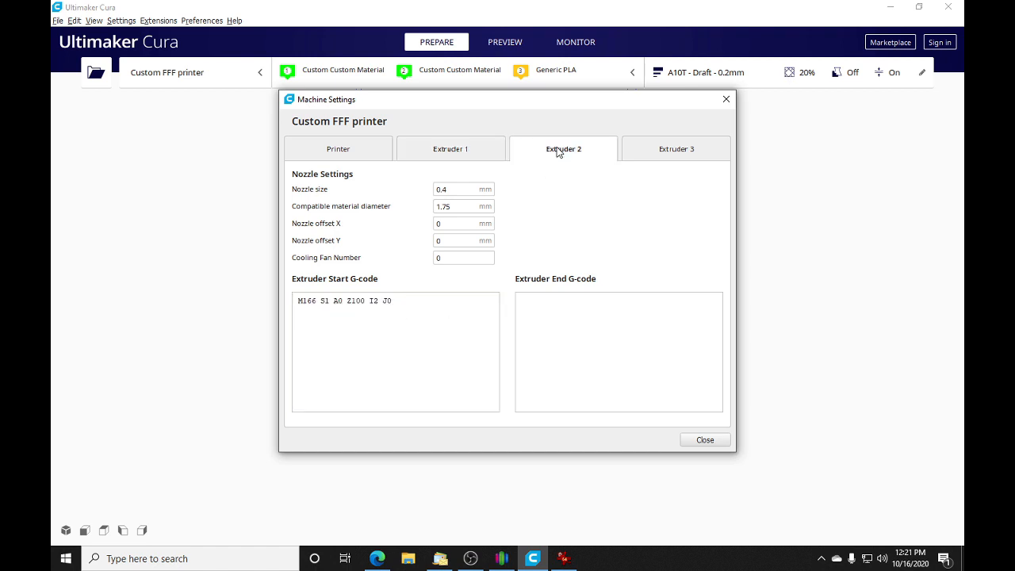
pyautogui.click(407, 304)
pyautogui.moveTo(407, 304); pyautogui.dragTo(298, 301)
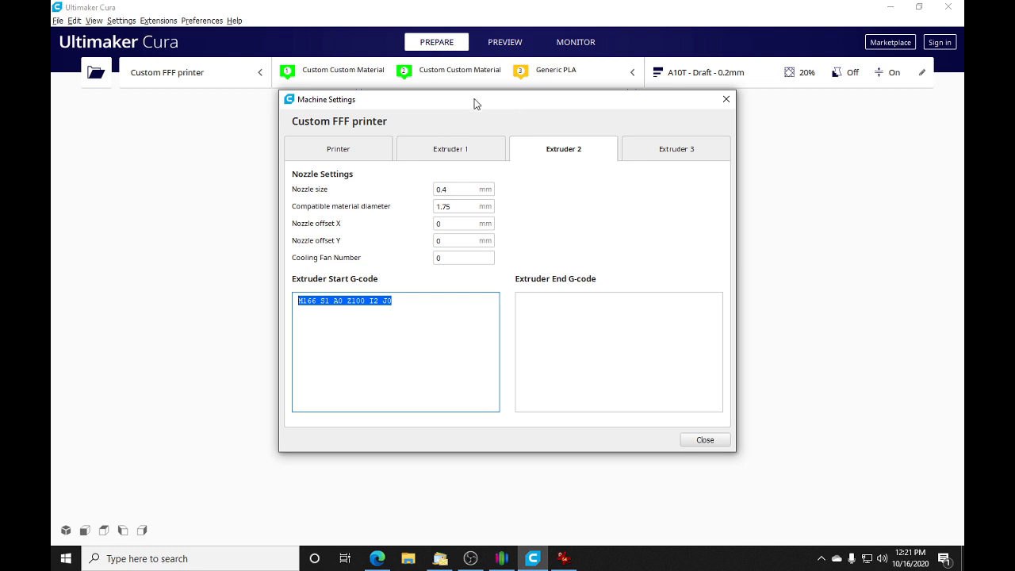
pyautogui.click(705, 440)
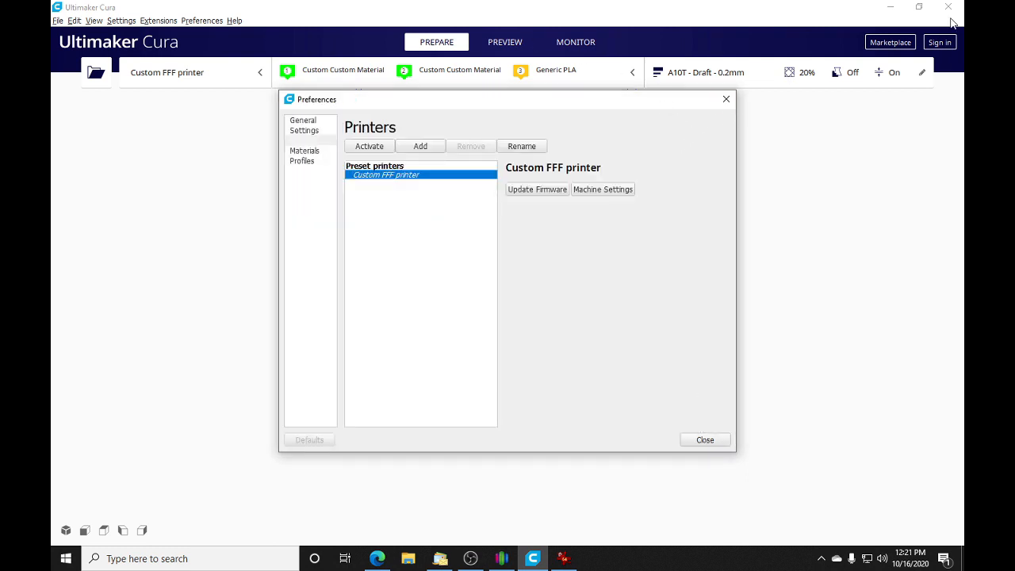
pyautogui.click(702, 441)
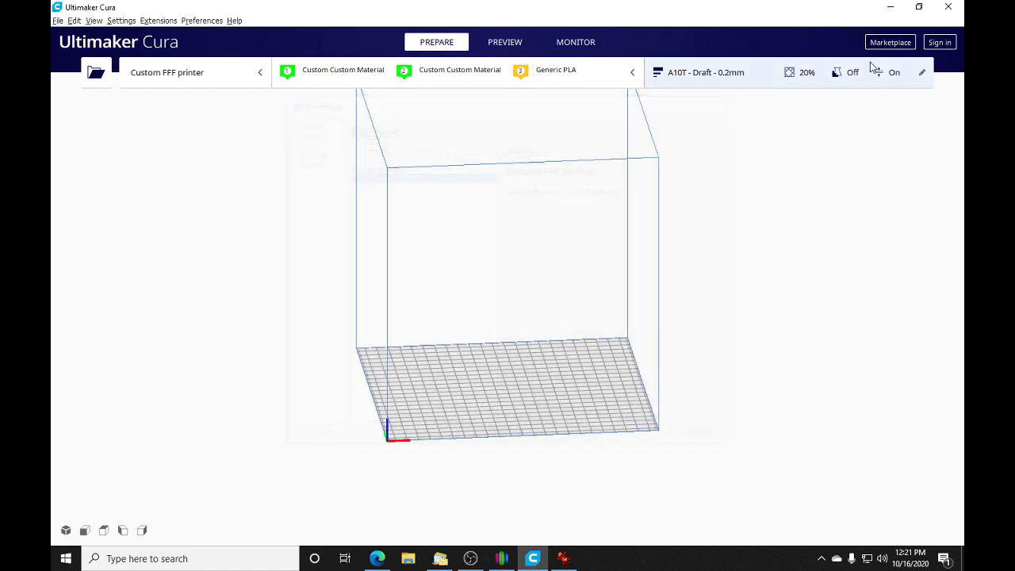
pyautogui.click(946, 9)
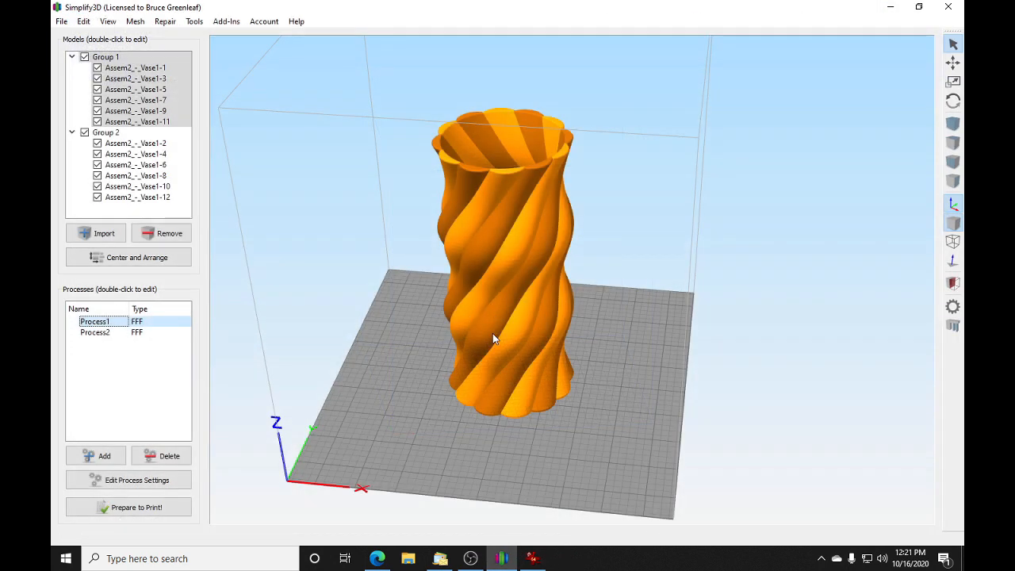
# Step: Ungroup Group 2 so the even-numbered vase pieces become separate models
pyautogui.moveTo(492, 335); pyautogui.dragTo(542, 392)
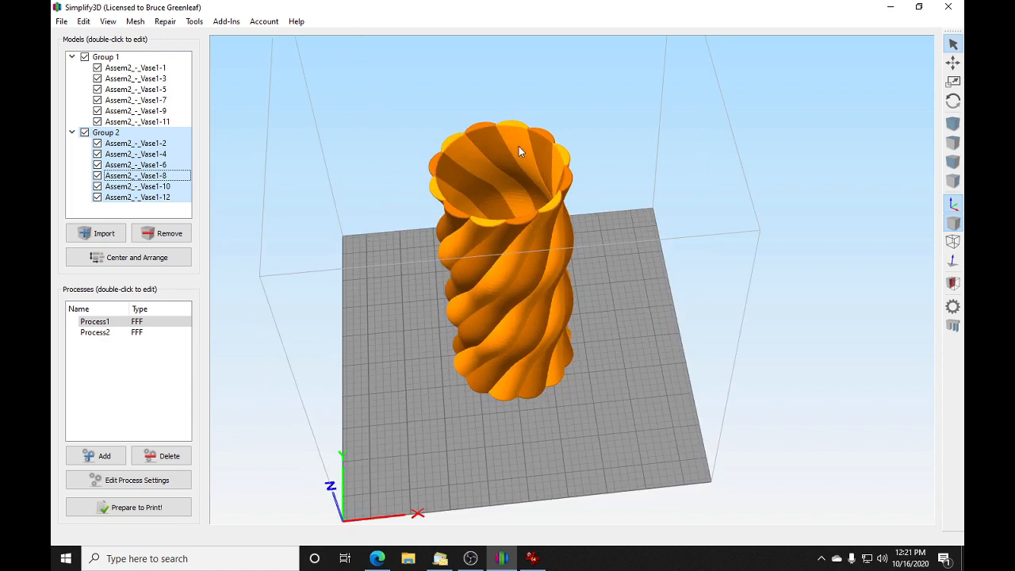
pyautogui.moveTo(300, 285); pyautogui.dragTo(437, 320)
pyautogui.click(106, 132)
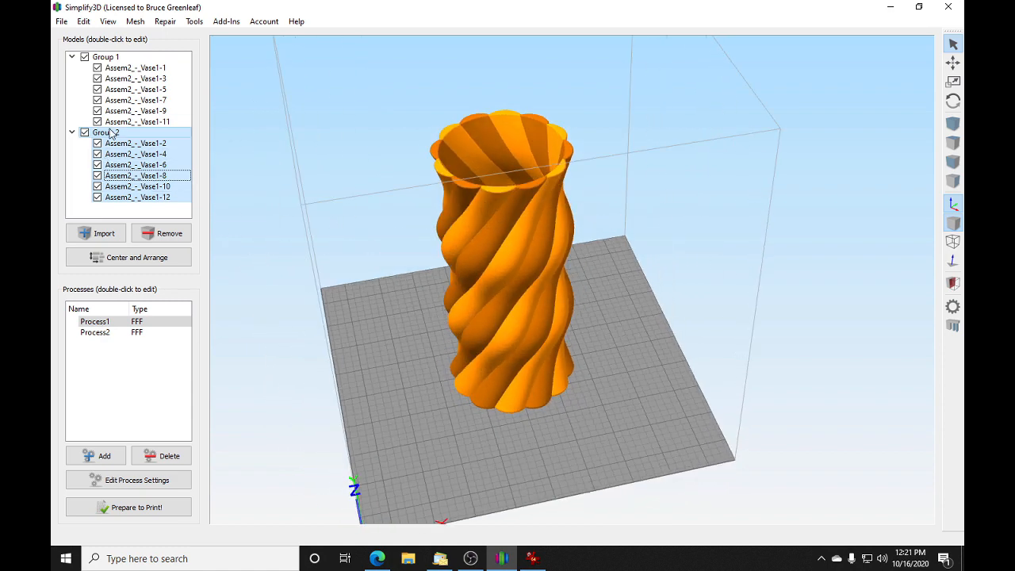
pyautogui.click(84, 21)
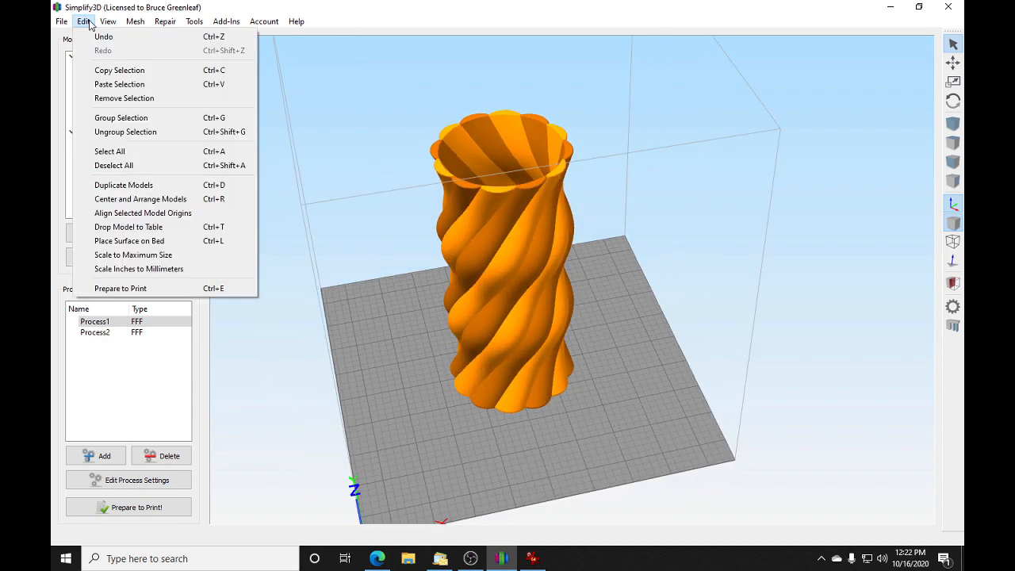
pyautogui.click(118, 152)
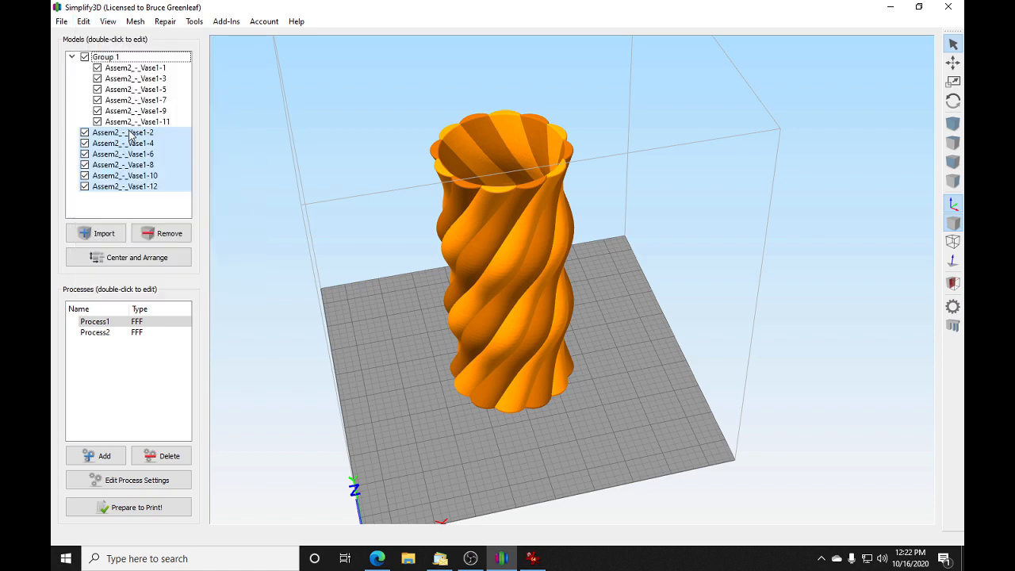
# Step: Ungroup Group 1 so the odd-numbered vase pieces are separate models, and clear the selection
pyautogui.click(106, 57)
pyautogui.click(105, 21)
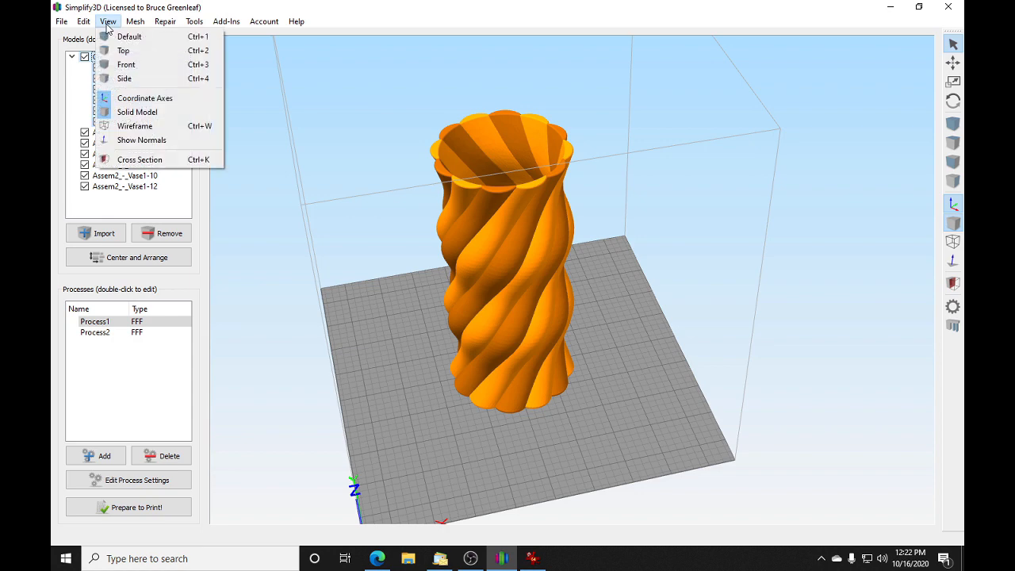
pyautogui.moveTo(84, 22)
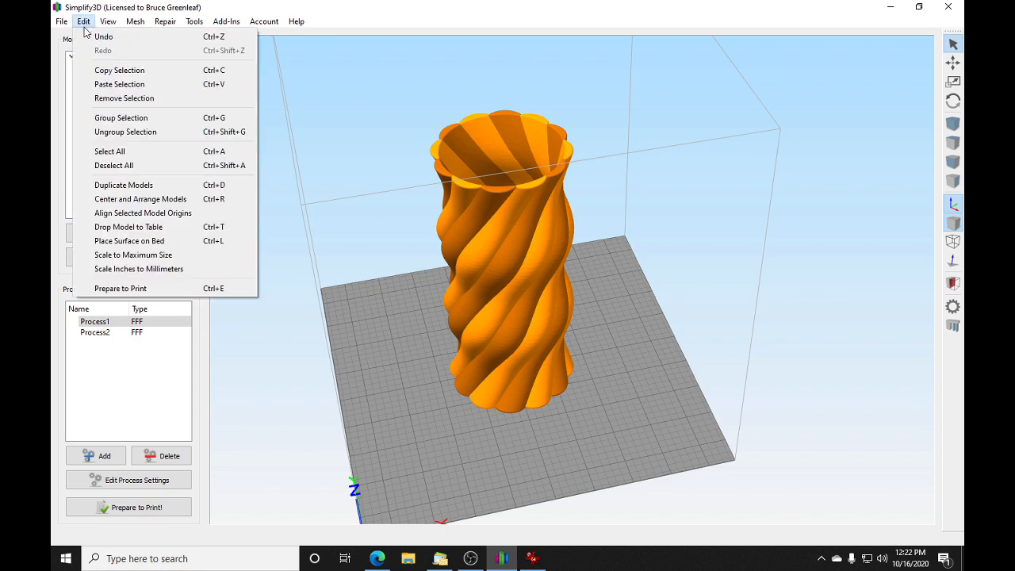
pyautogui.click(120, 132)
pyautogui.click(161, 208)
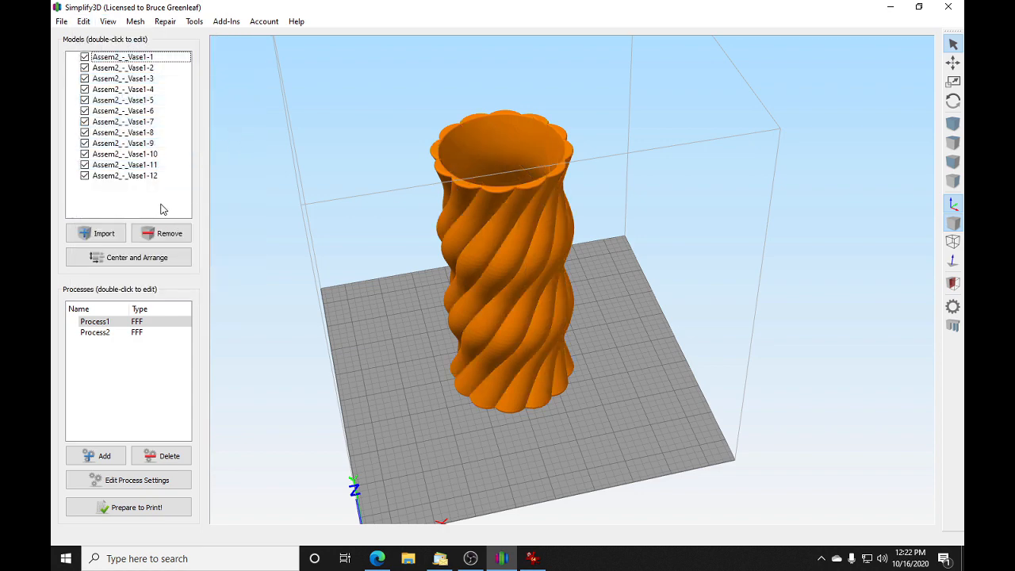
pyautogui.moveTo(578, 425); pyautogui.dragTo(548, 454)
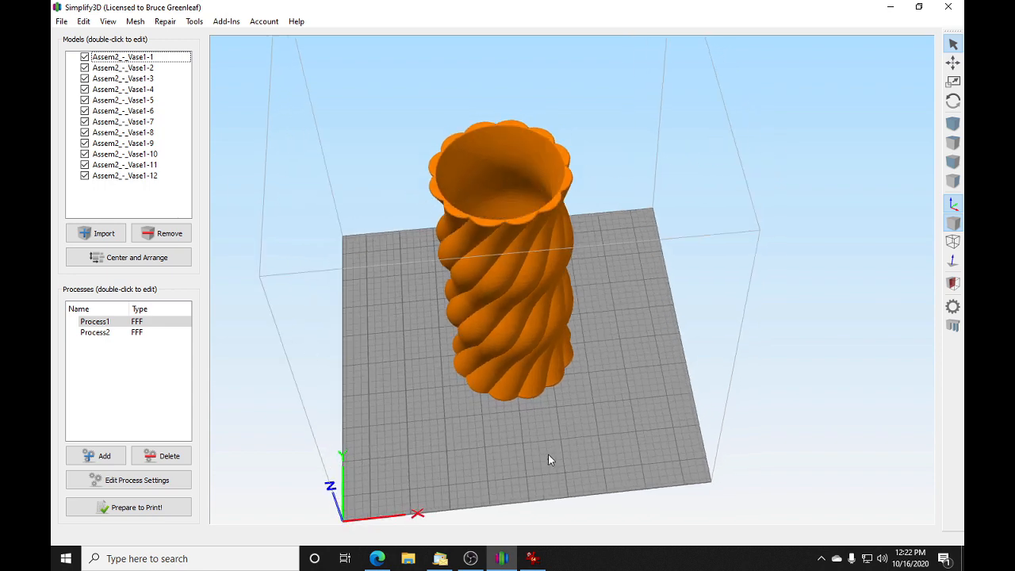
# Step: Select the six odd-numbered vase pieces to preview an alternating two-color pattern from above and the side, and clear the selection
pyautogui.moveTo(631, 395); pyautogui.dragTo(599, 443)
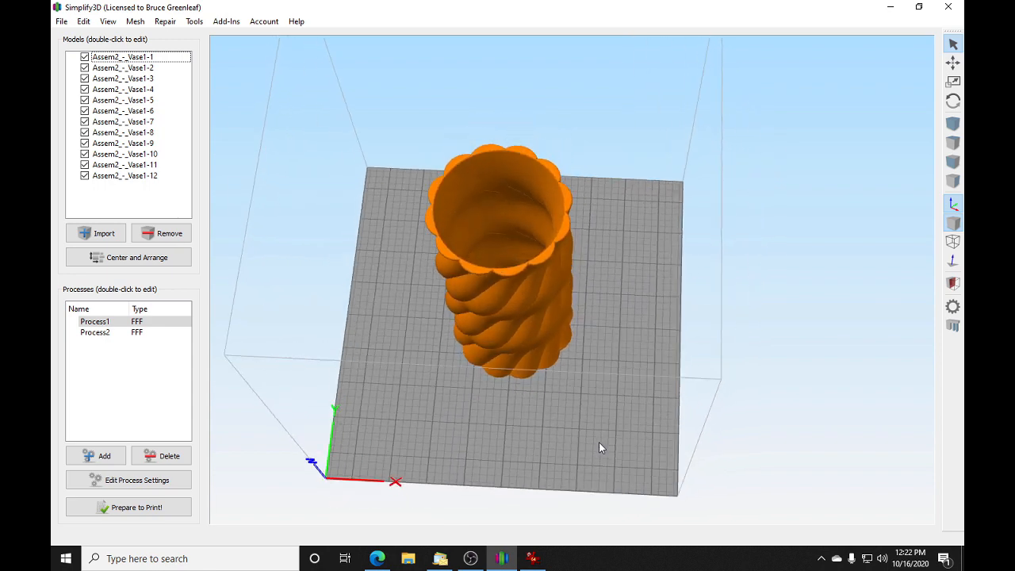
pyautogui.click(514, 270)
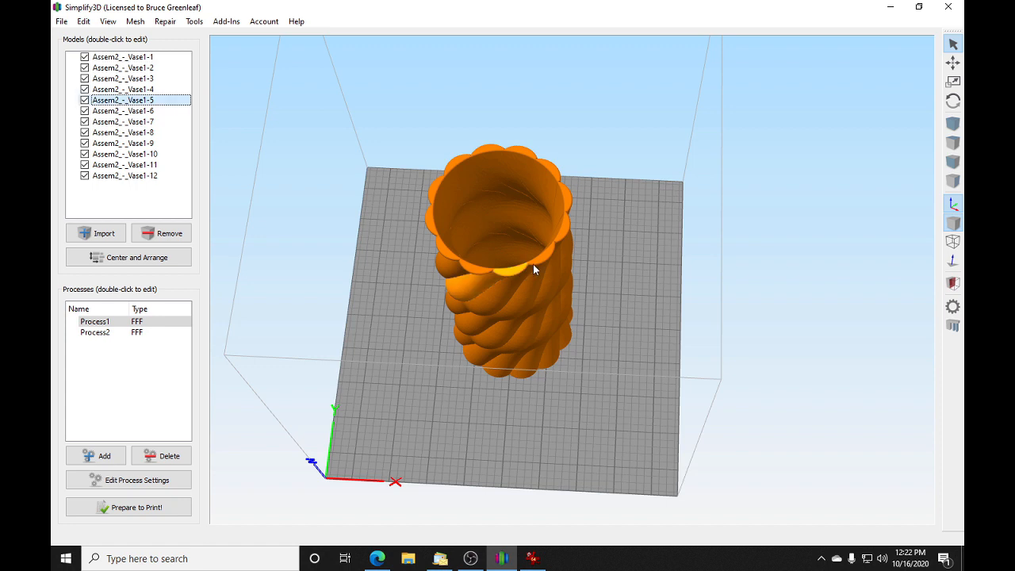
pyautogui.keyDown('ctrl'); pyautogui.click(562, 226); pyautogui.keyUp('ctrl')
pyautogui.keyDown('ctrl'); pyautogui.click(525, 155); pyautogui.keyUp('ctrl')
pyautogui.keyDown('ctrl'); pyautogui.click(482, 146); pyautogui.keyUp('ctrl')
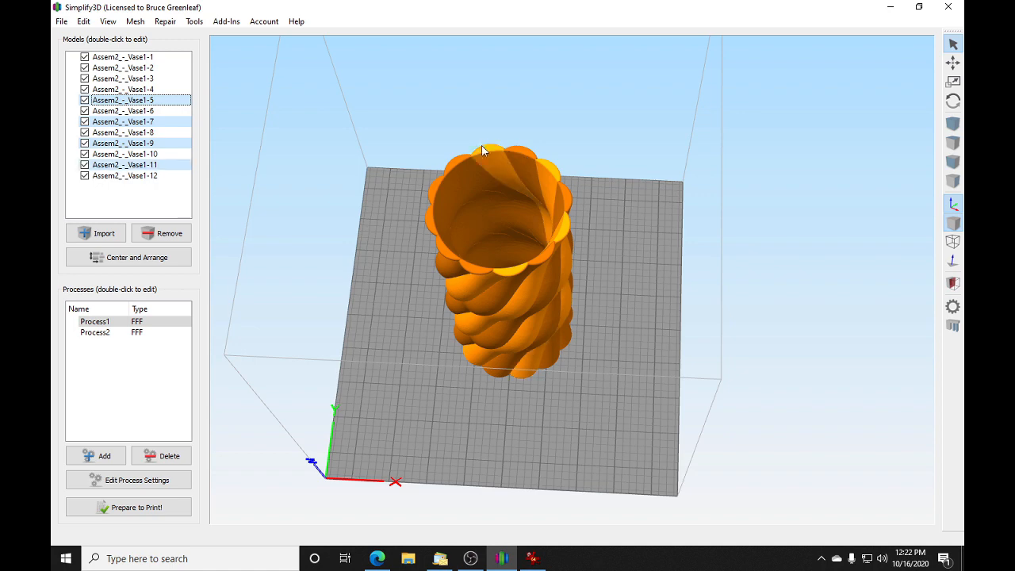
pyautogui.keyDown('ctrl'); pyautogui.click(430, 194); pyautogui.keyUp('ctrl')
pyautogui.keyDown('ctrl'); pyautogui.click(446, 255); pyautogui.keyUp('ctrl')
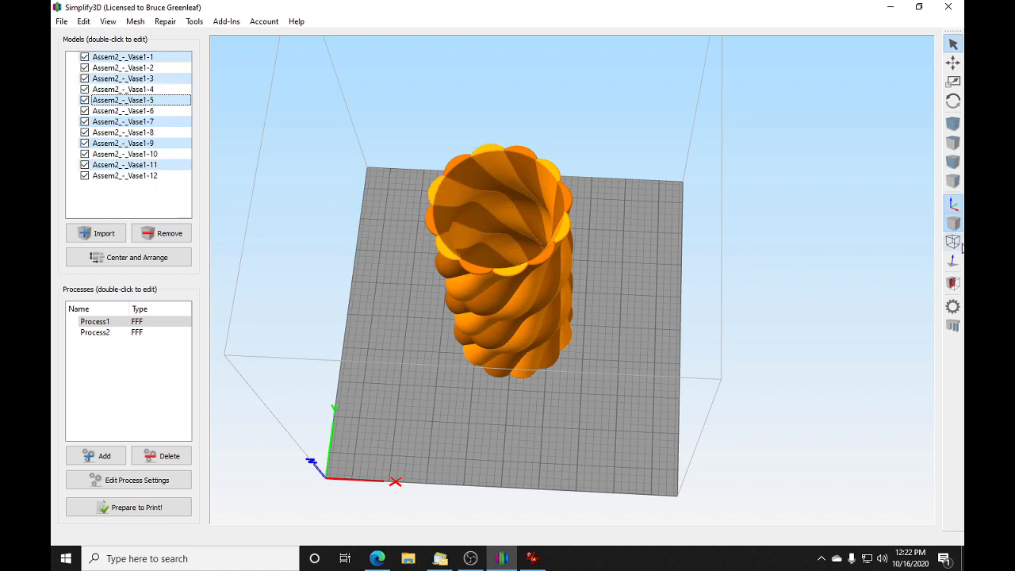
pyautogui.moveTo(642, 327); pyautogui.dragTo(567, 182)
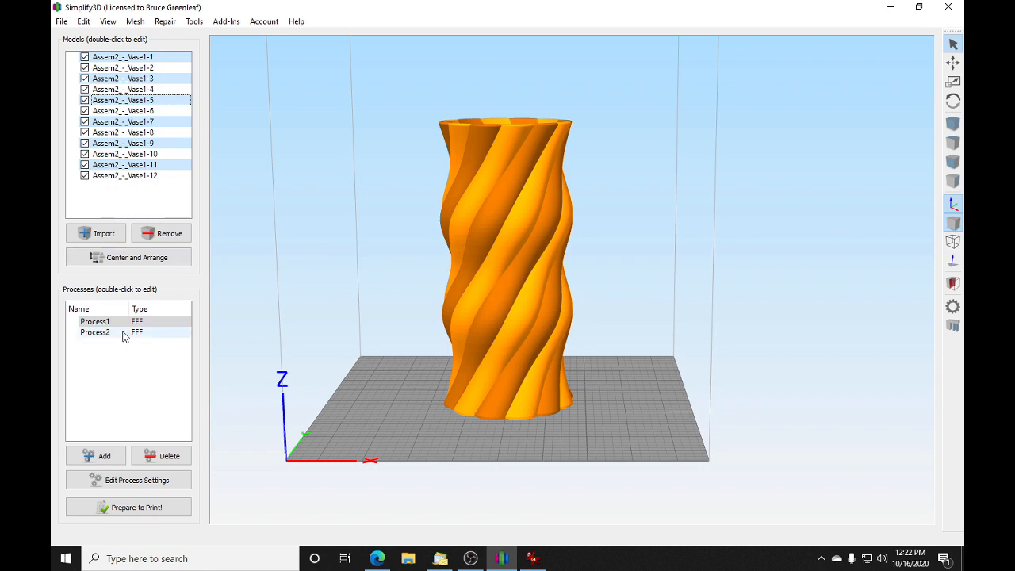
pyautogui.moveTo(644, 325); pyautogui.dragTo(628, 453)
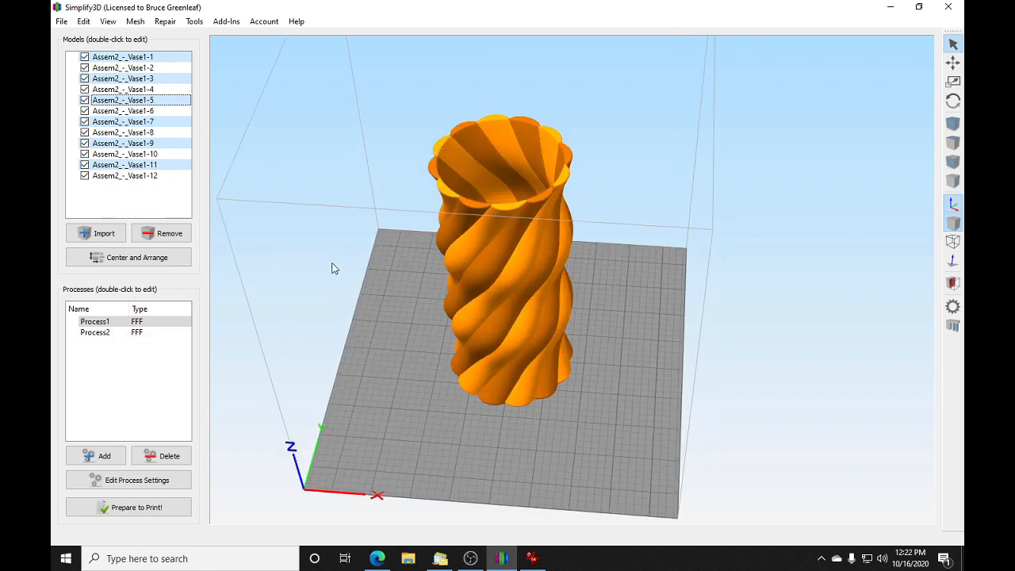
pyautogui.click(170, 187)
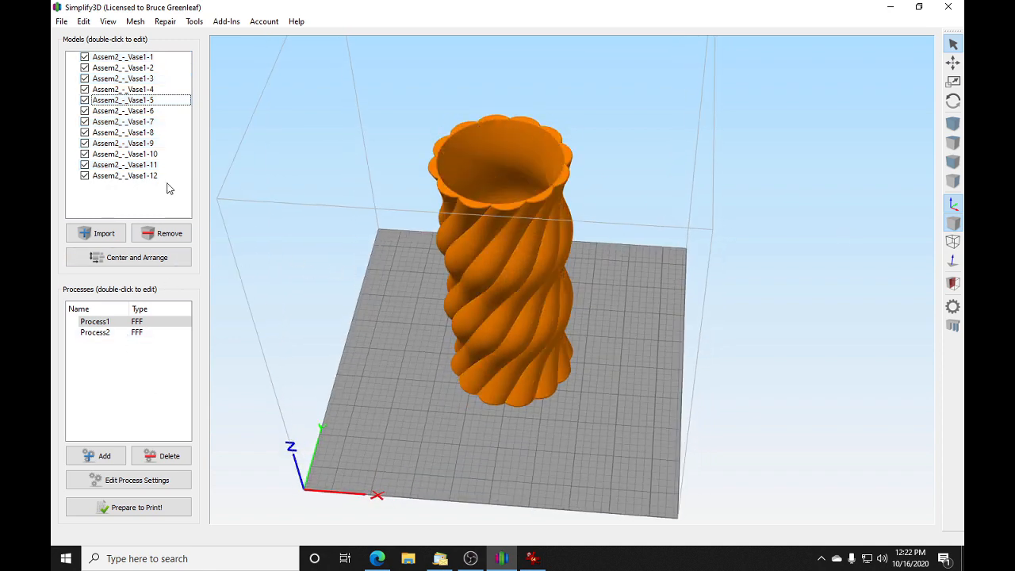
# Step: Select vase pieces 2, 3, 5, 6, 8, 9, 11 and 12 to preview a pattern with two adjacent spirals per color band
pyautogui.click(468, 204)
pyautogui.click(508, 203)
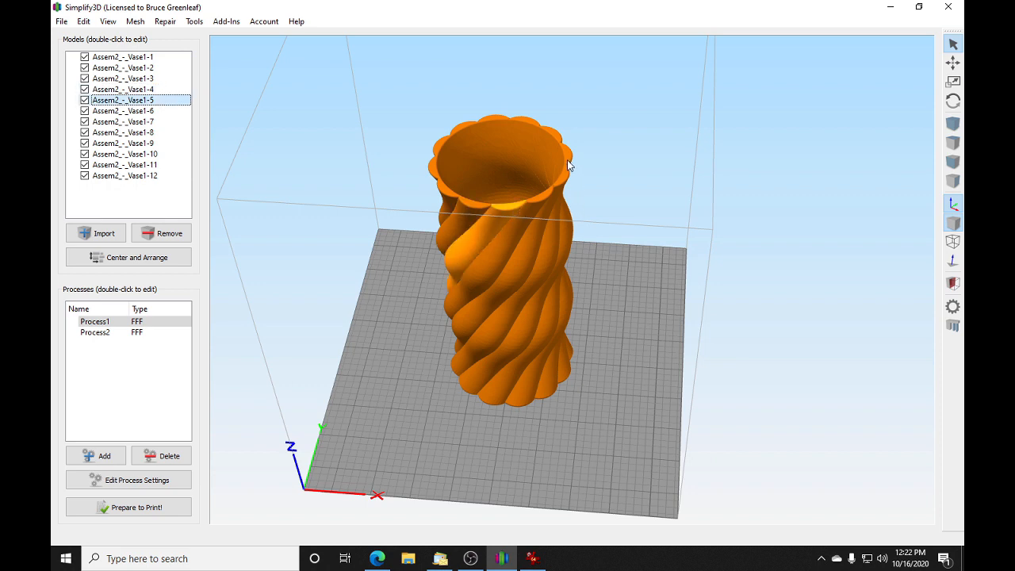
pyautogui.keyDown('ctrl'); pyautogui.click(528, 200); pyautogui.keyUp('ctrl')
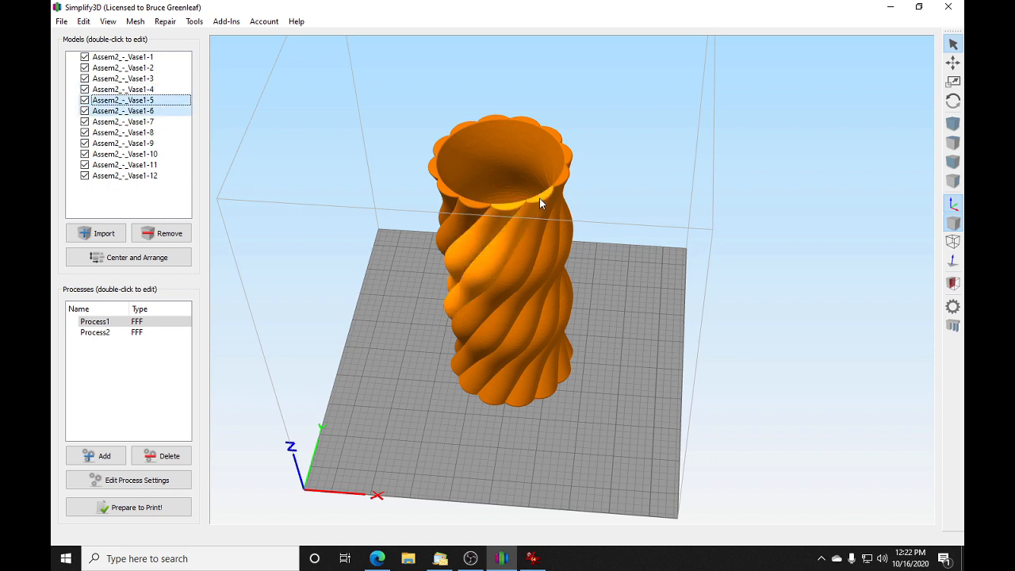
pyautogui.keyDown('ctrl'); pyautogui.click(565, 156); pyautogui.keyUp('ctrl')
pyautogui.keyDown('ctrl'); pyautogui.click(559, 140); pyautogui.keyUp('ctrl')
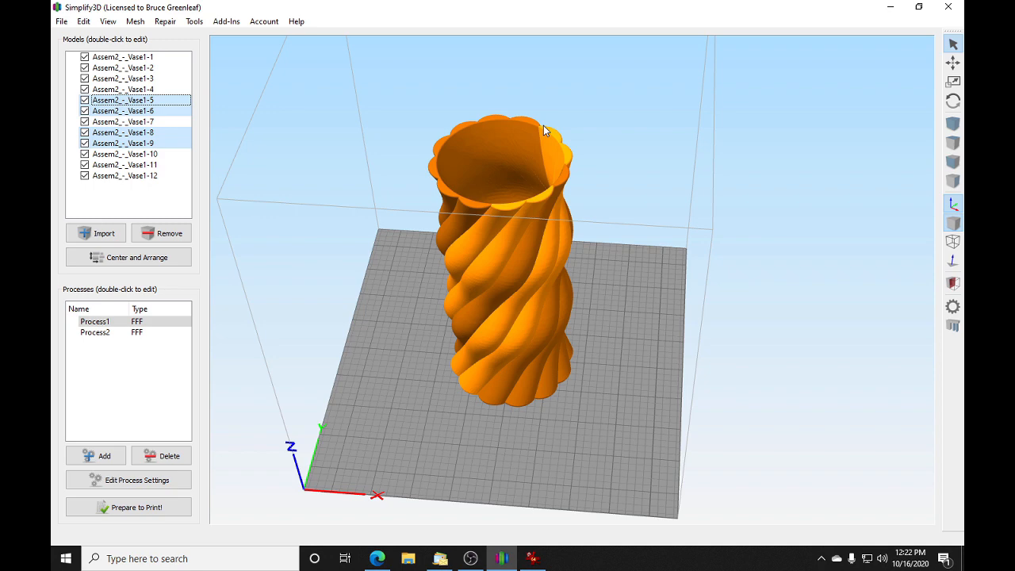
pyautogui.keyDown('ctrl'); pyautogui.click(474, 124); pyautogui.keyUp('ctrl')
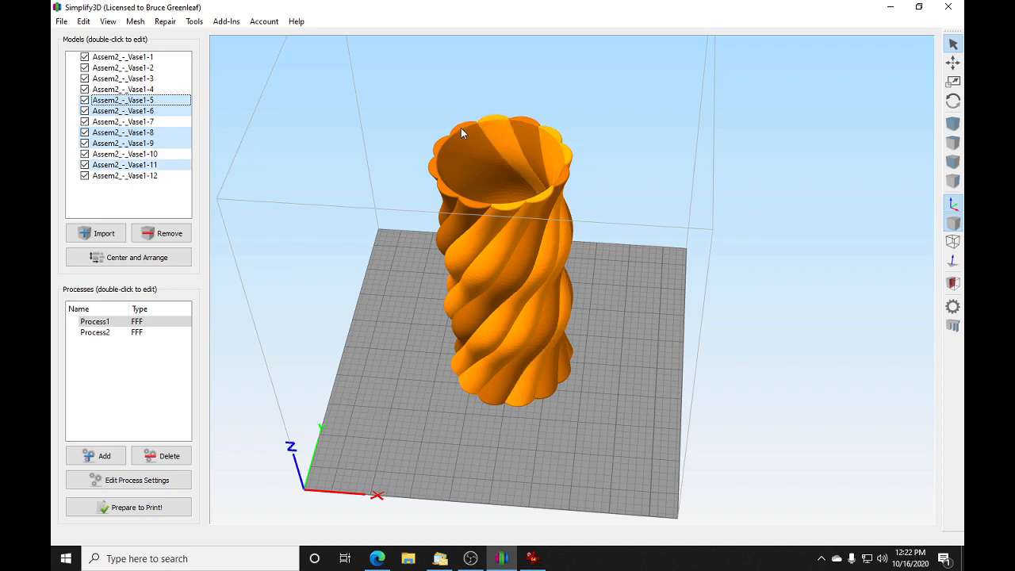
pyautogui.keyDown('ctrl'); pyautogui.click(461, 127); pyautogui.keyUp('ctrl')
pyautogui.keyDown('ctrl'); pyautogui.click(435, 172); pyautogui.keyUp('ctrl')
pyautogui.keyDown('ctrl'); pyautogui.click(441, 192); pyautogui.keyUp('ctrl')
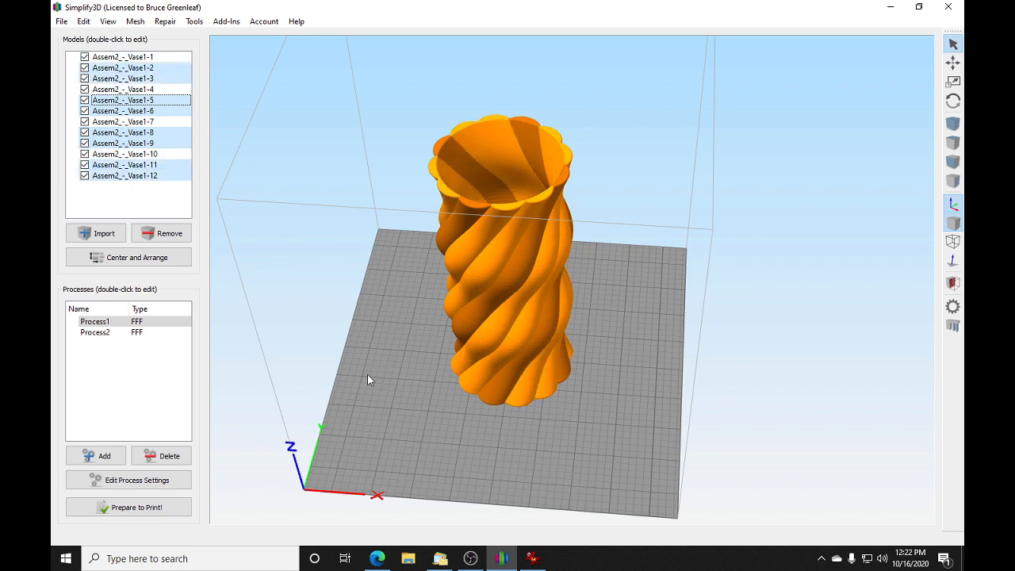
pyautogui.moveTo(370, 378); pyautogui.dragTo(373, 420)
pyautogui.moveTo(617, 308); pyautogui.dragTo(422, 322)
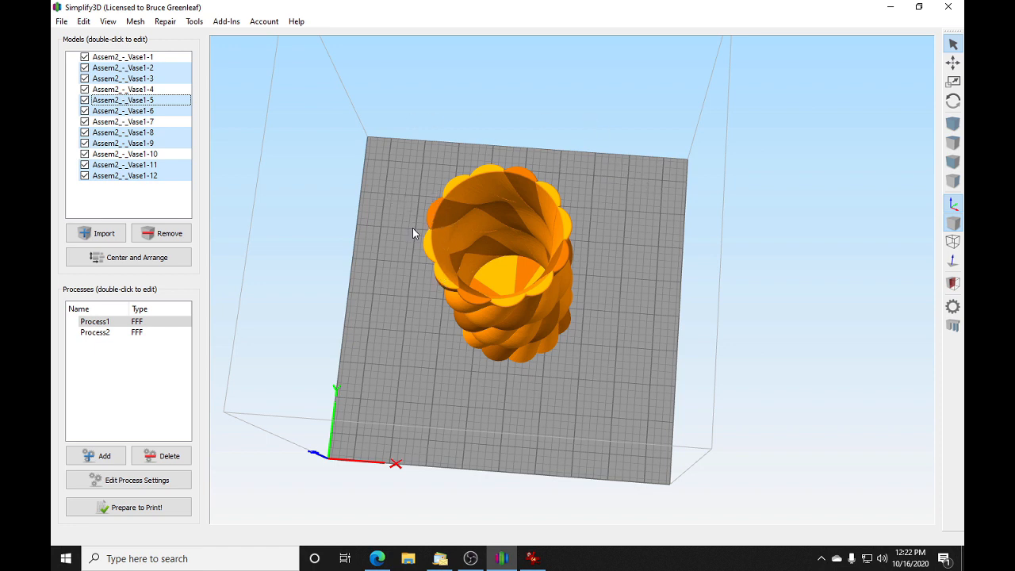
# Step: Select only the opposite vase pieces 1 and 7 to preview a pattern with two accent spirals from several angles
pyautogui.click(431, 211)
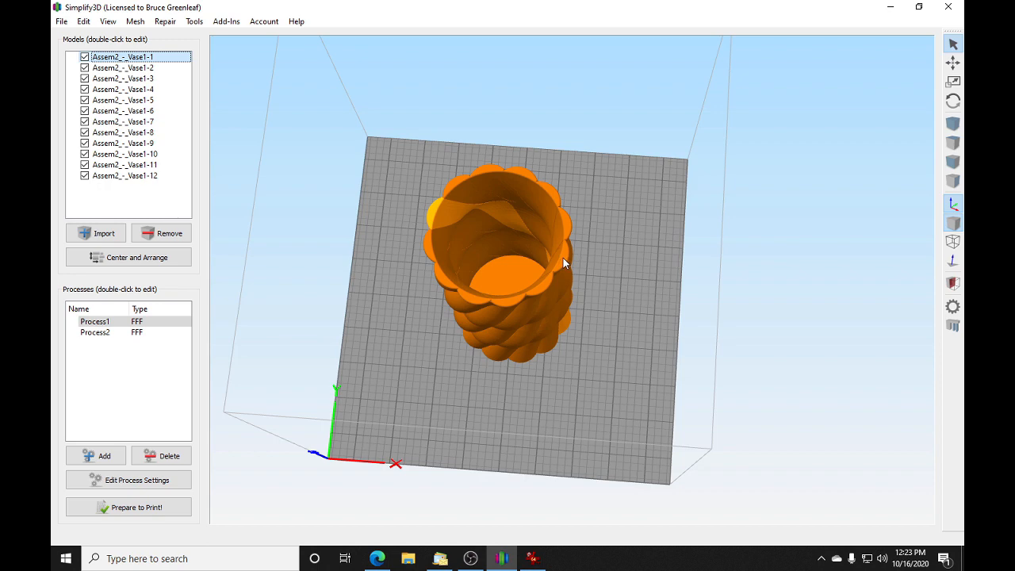
pyautogui.moveTo(592, 292); pyautogui.dragTo(406, 173)
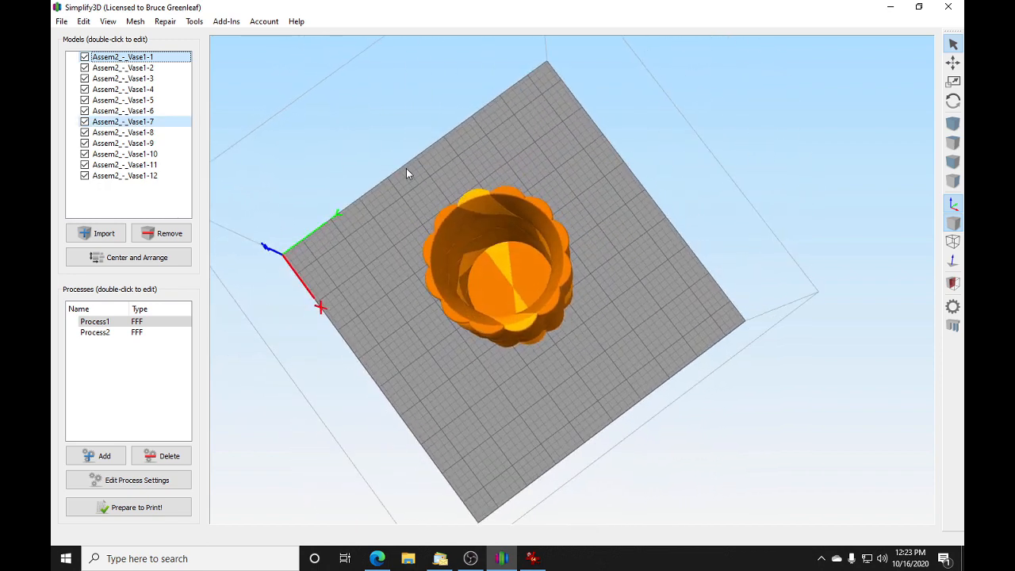
pyautogui.moveTo(514, 393); pyautogui.dragTo(697, 225)
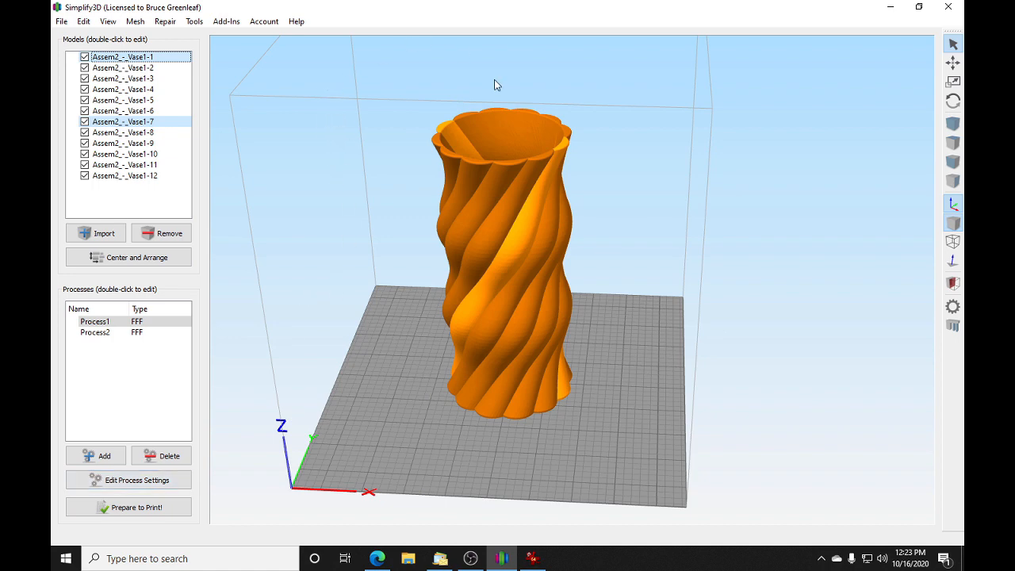
pyautogui.moveTo(382, 341); pyautogui.dragTo(421, 232)
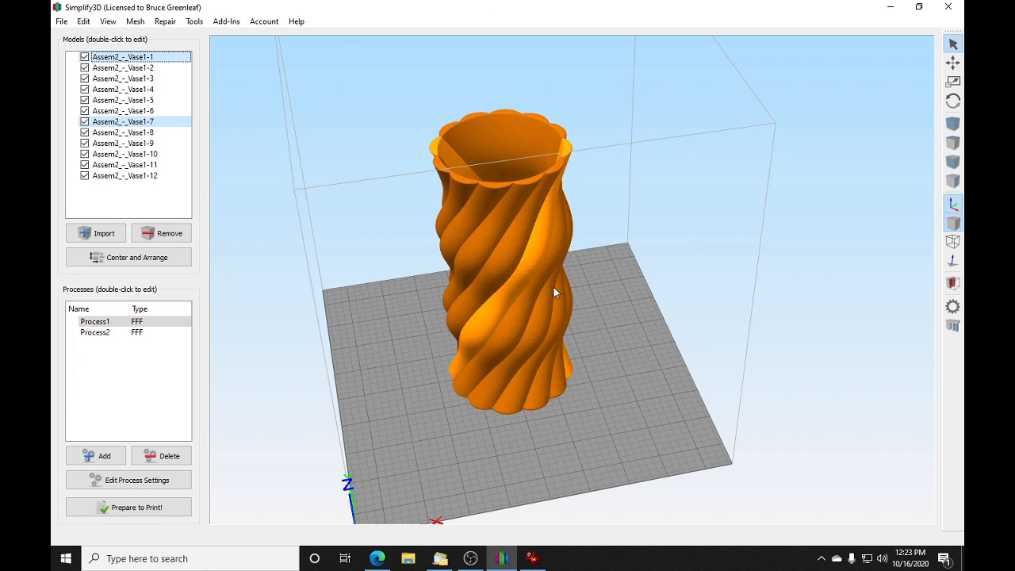
# Step: Switch to IrfanView and view the photo of the finished multicolor spiral vase
pyautogui.click(532, 558)
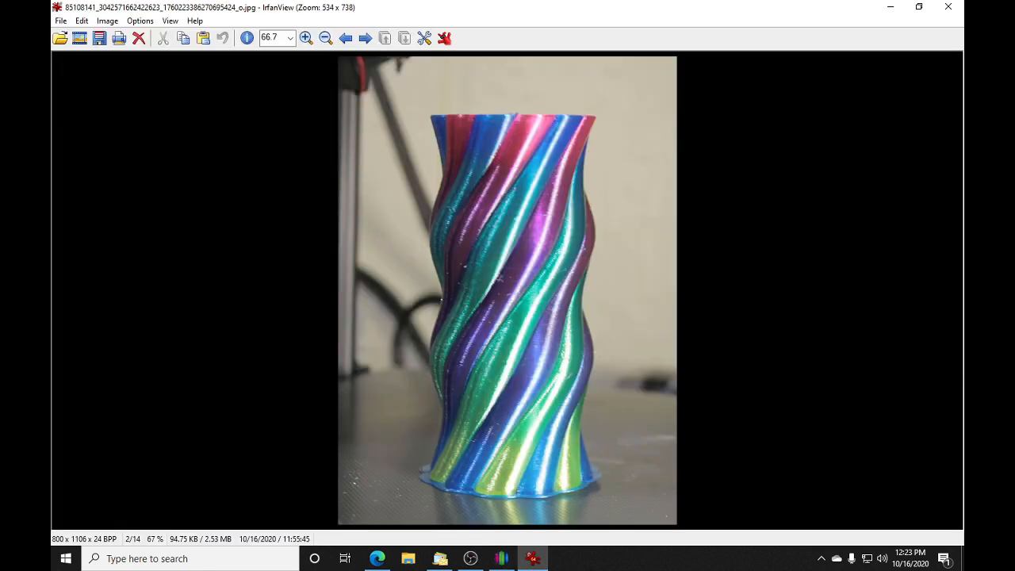